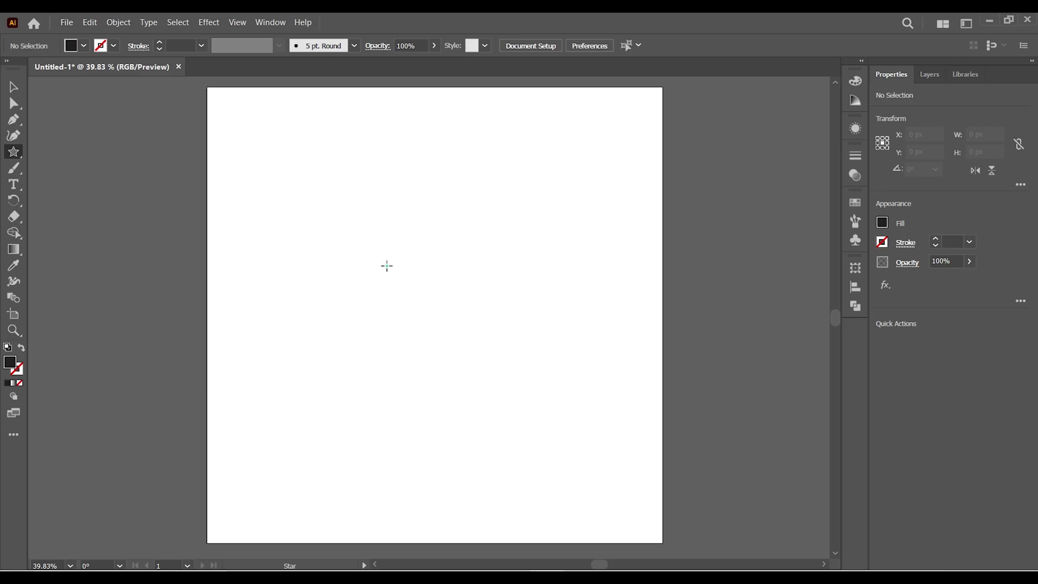
Step: Create a 10-point star with radii 25 px and 50 px, enlarge it to about 666 × 633 px and move it near the artboard's centre
click(387, 265)
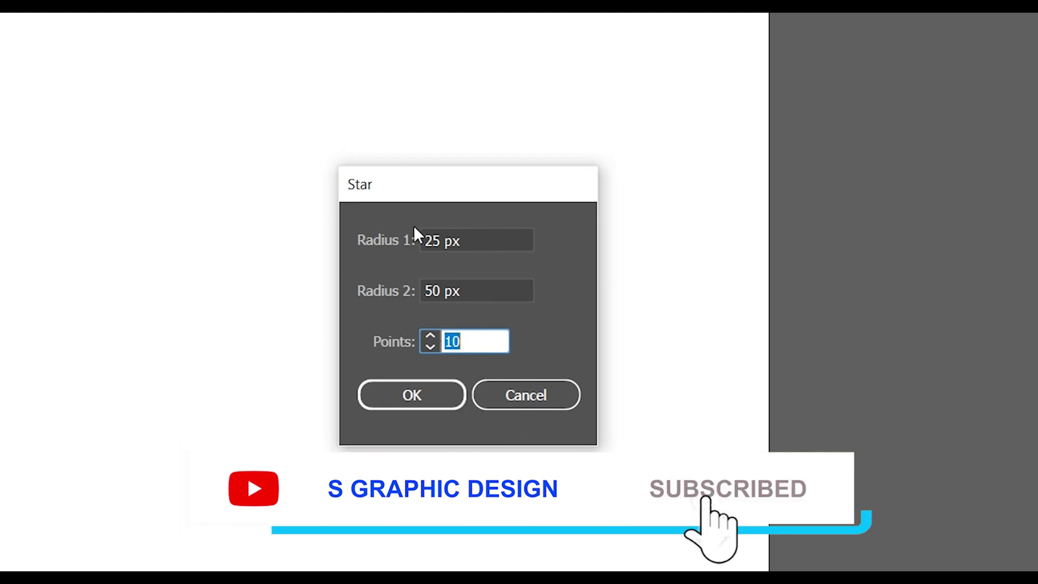
click(412, 395)
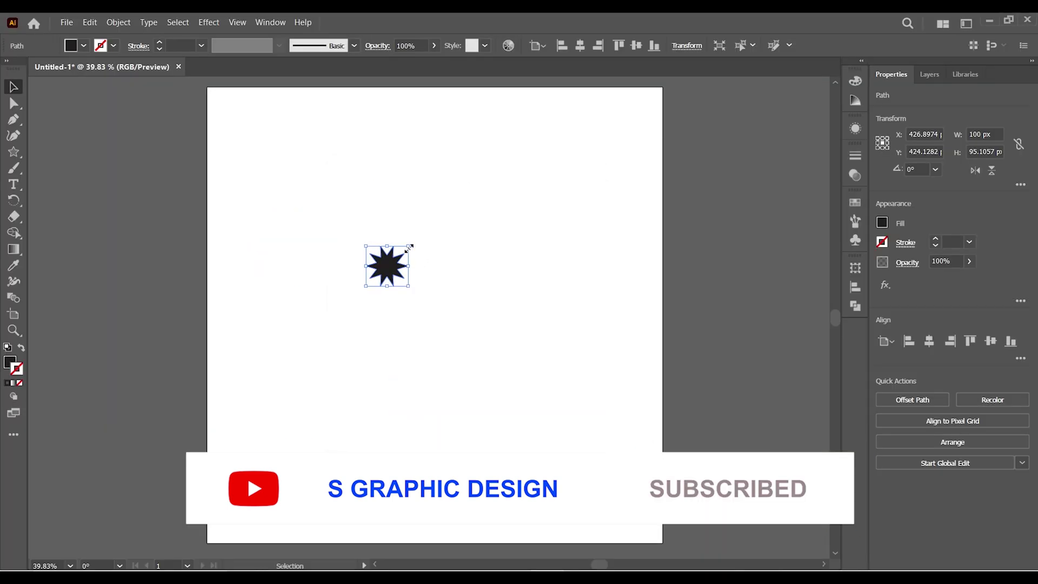
drag(409, 247, 528, 132)
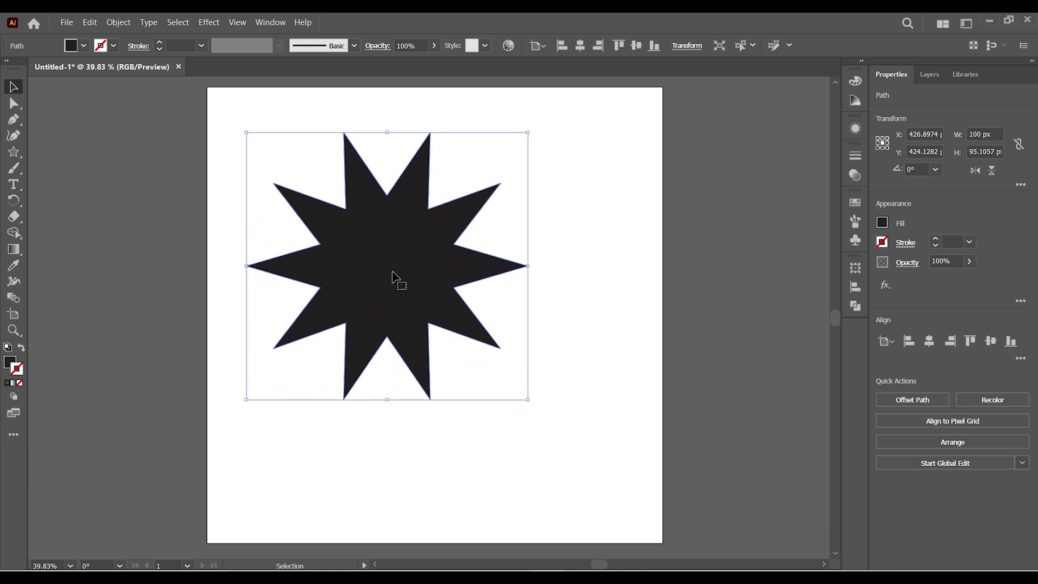
drag(393, 276, 456, 317)
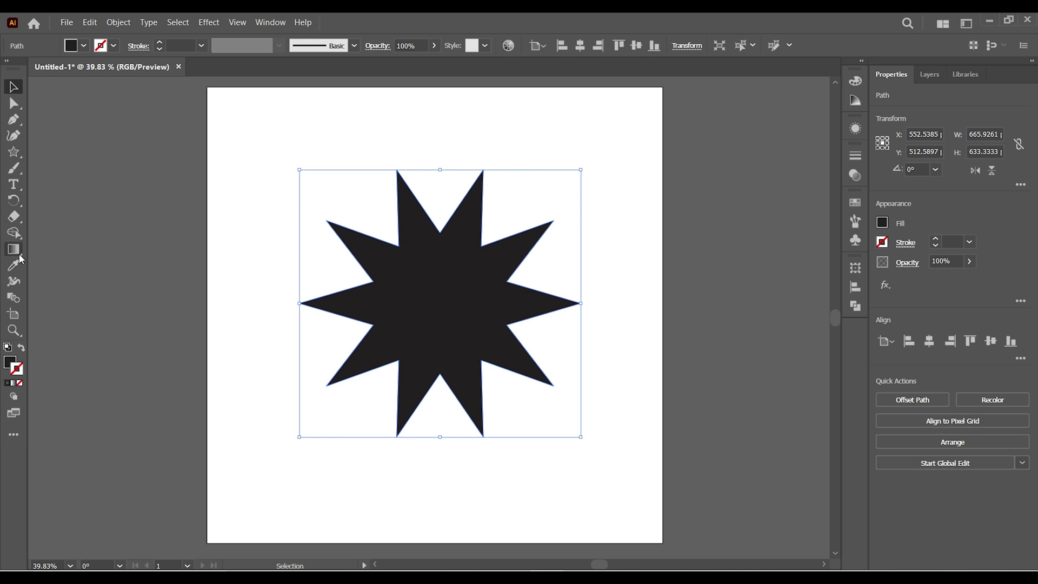
click(16, 251)
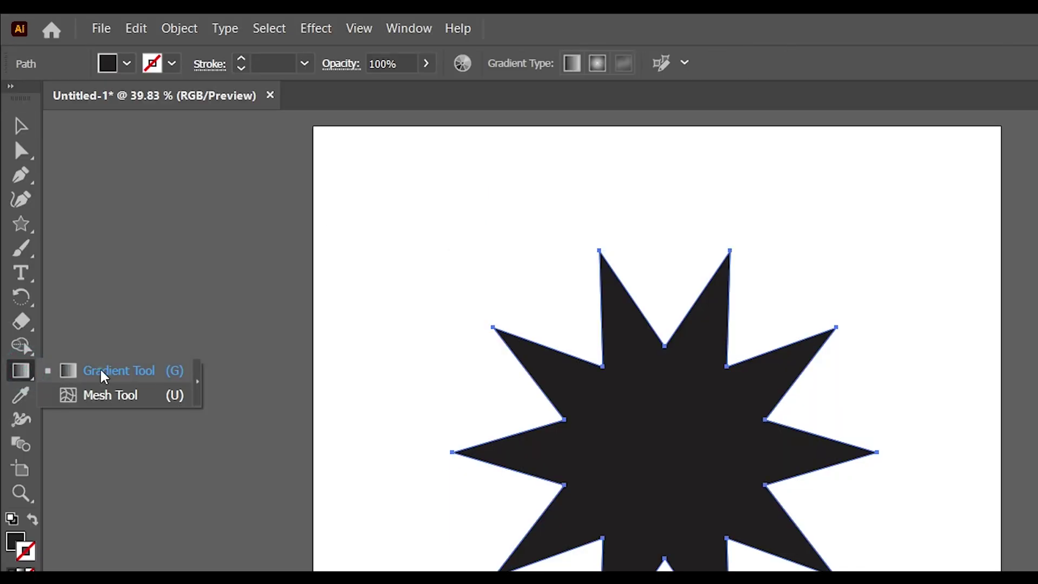
click(104, 373)
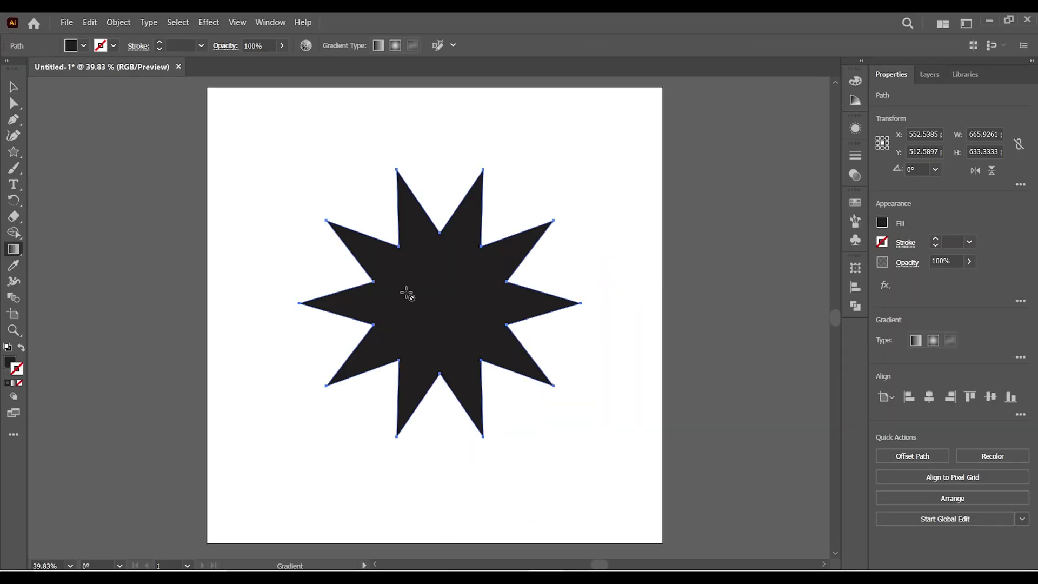
click(933, 342)
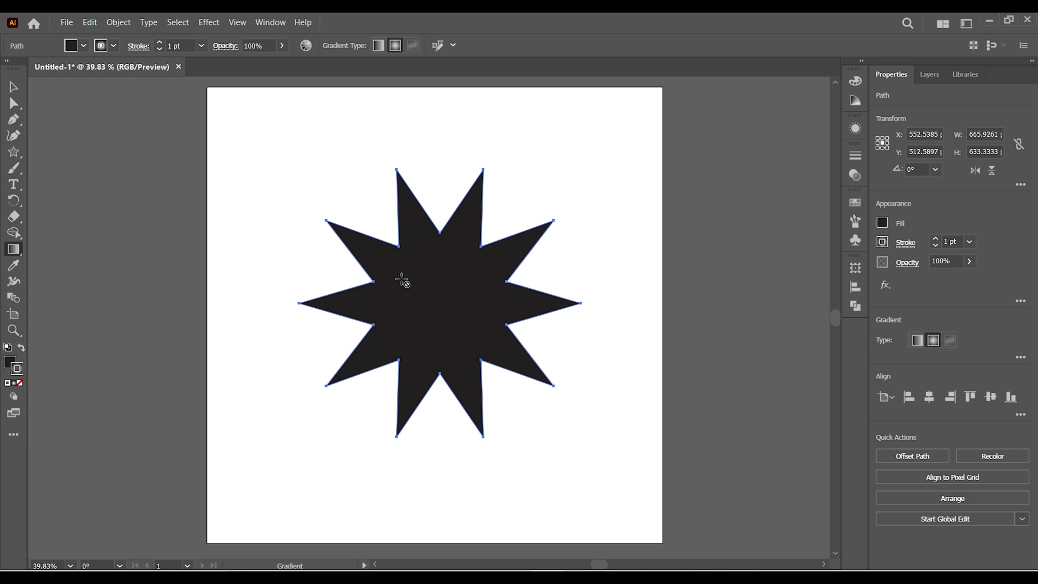
click(402, 279)
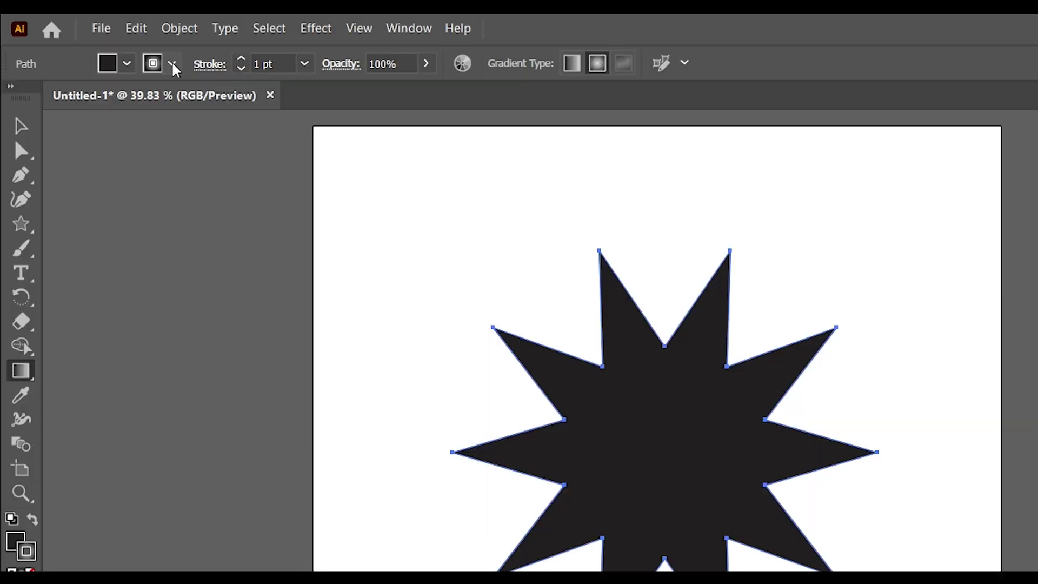
click(113, 46)
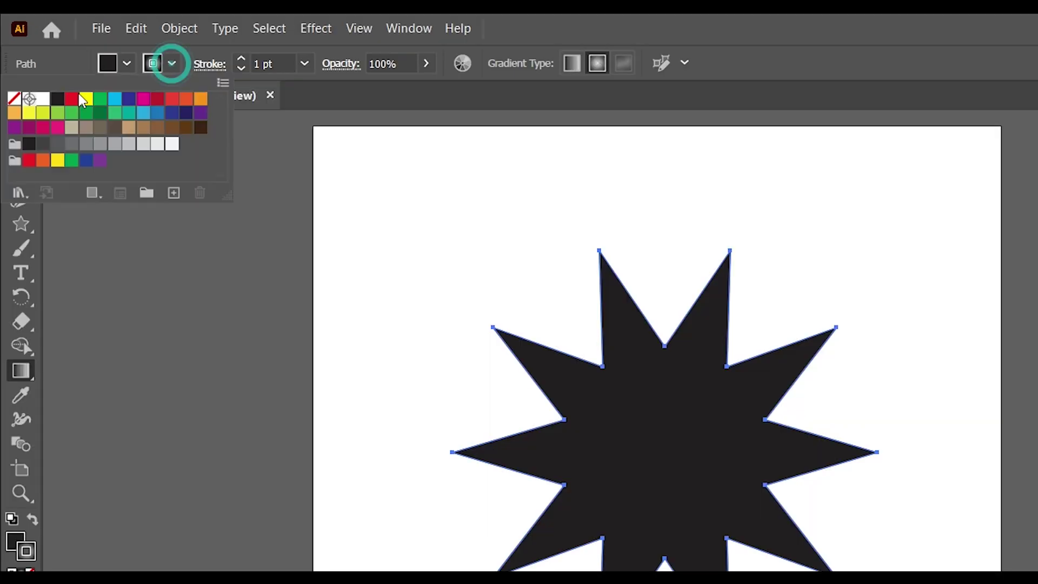
click(14, 97)
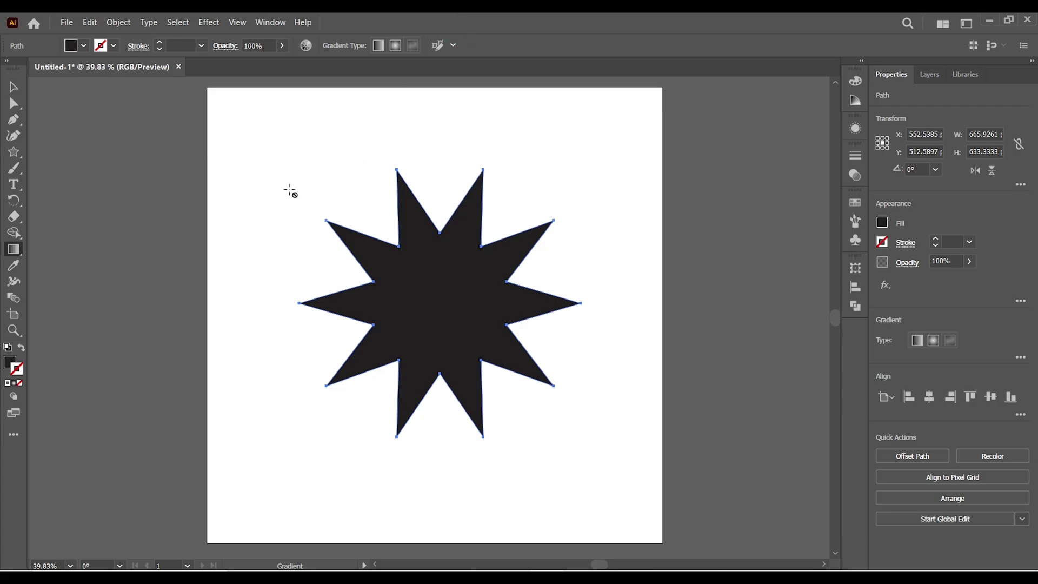
Step: Fill the star with a white-to-black radial gradient from its centre and move the black colour stop inward
click(9, 363)
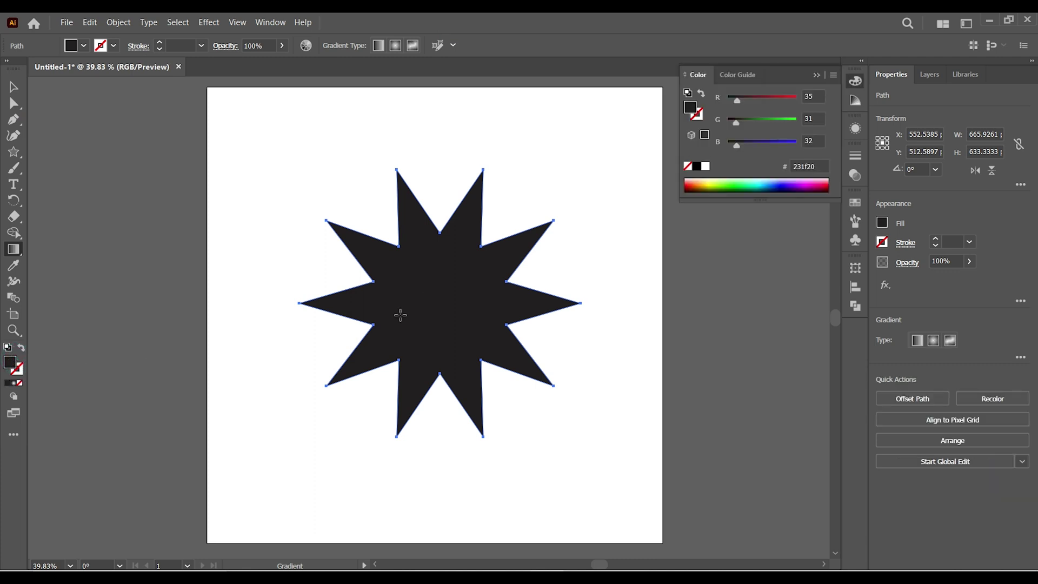
click(817, 76)
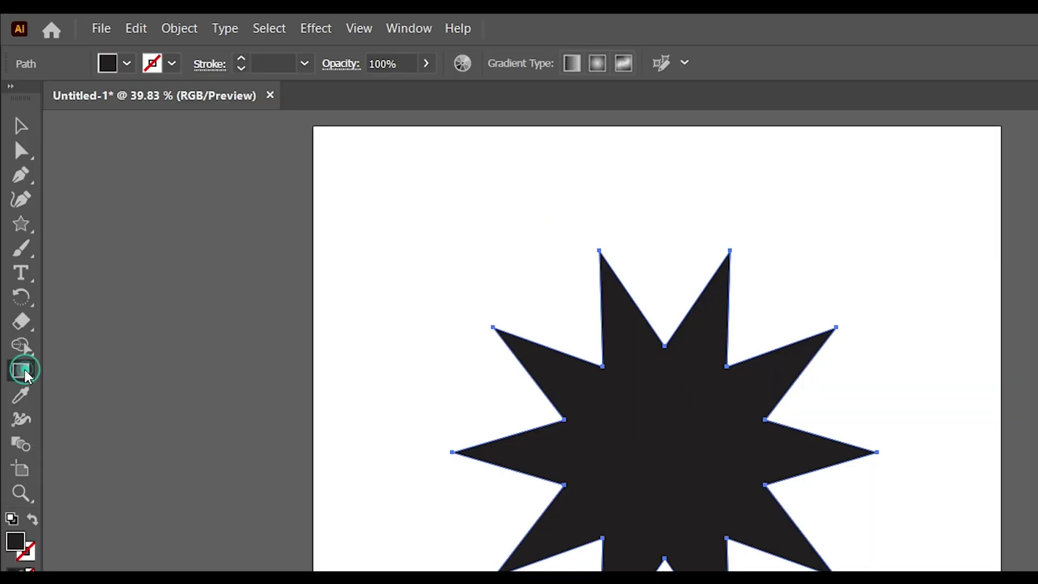
click(23, 371)
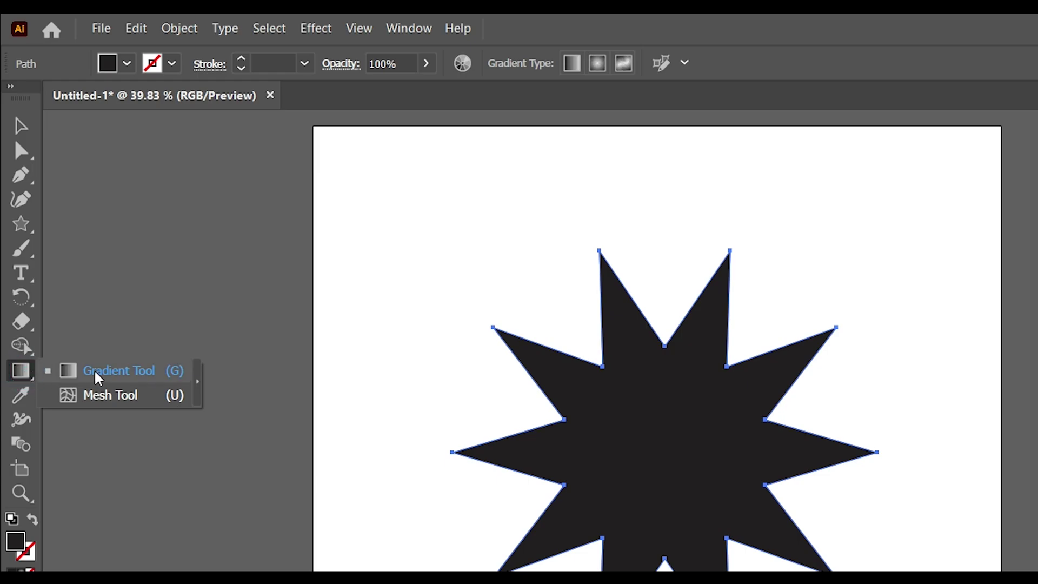
click(633, 424)
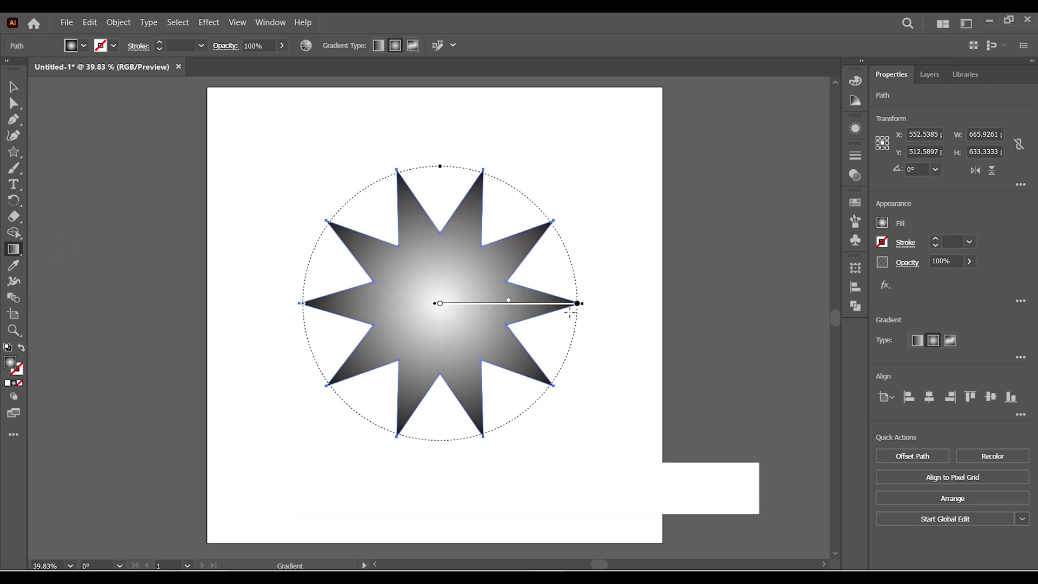
drag(577, 303, 548, 306)
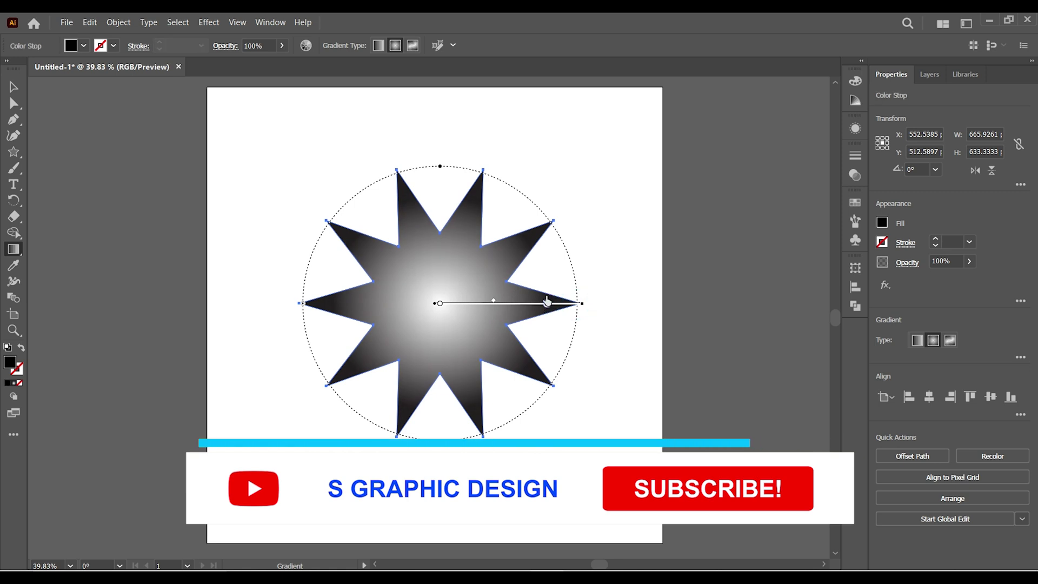
click(15, 88)
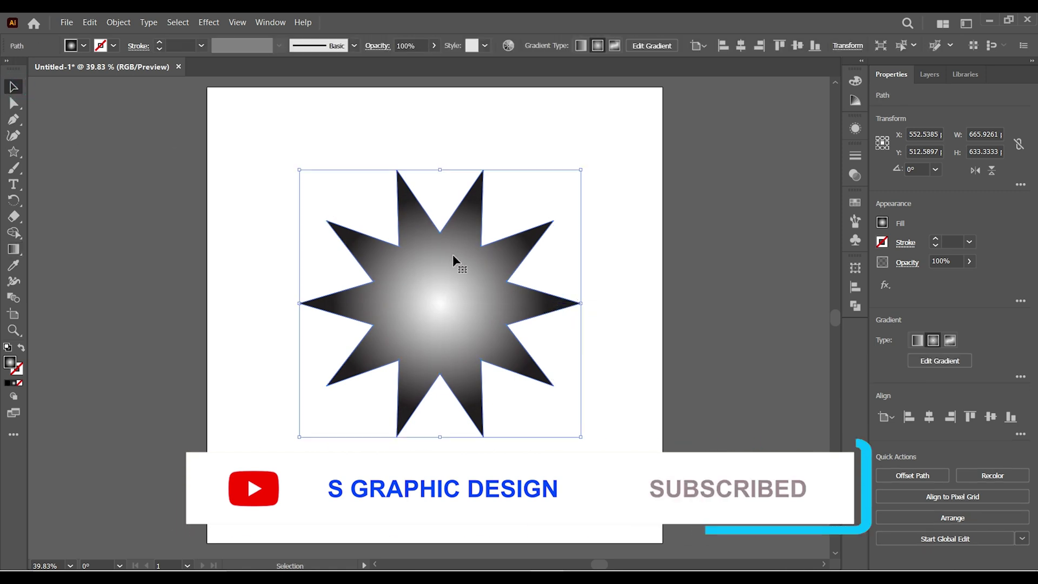
Step: Change the centre colour stop of the star's radial gradient to magenta pink
click(957, 361)
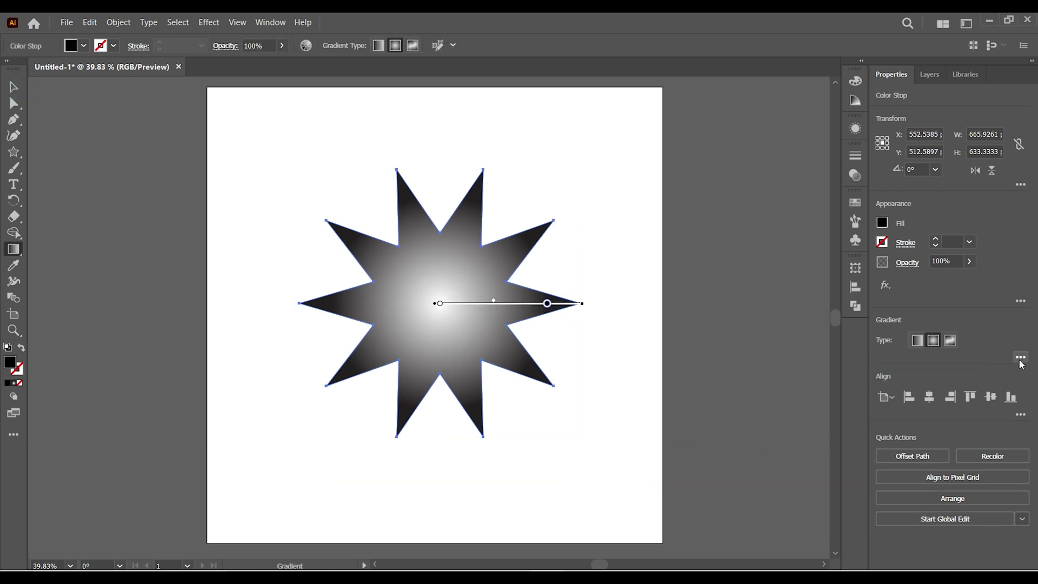
click(1020, 358)
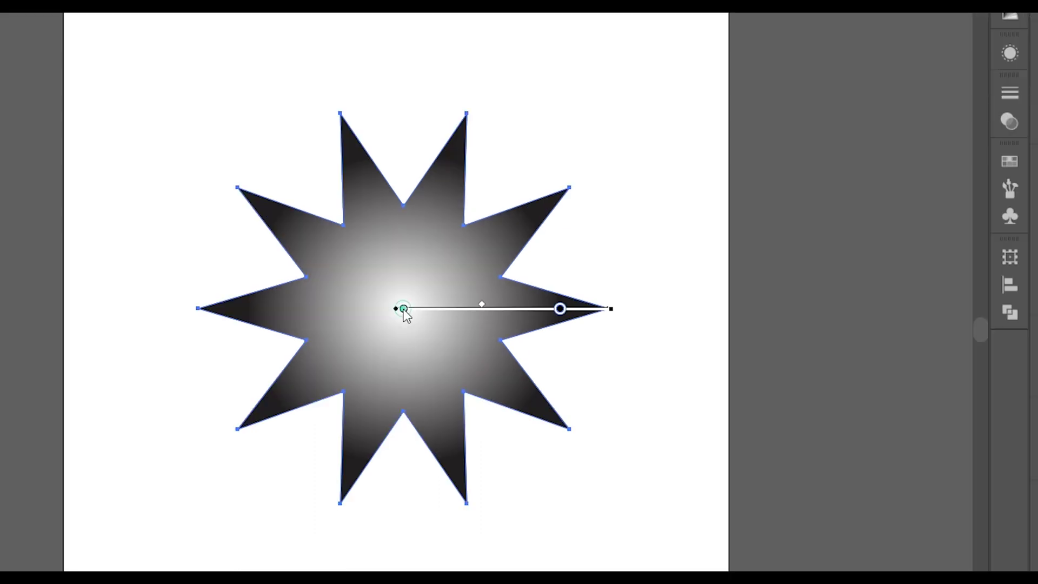
double_click(404, 309)
click(352, 383)
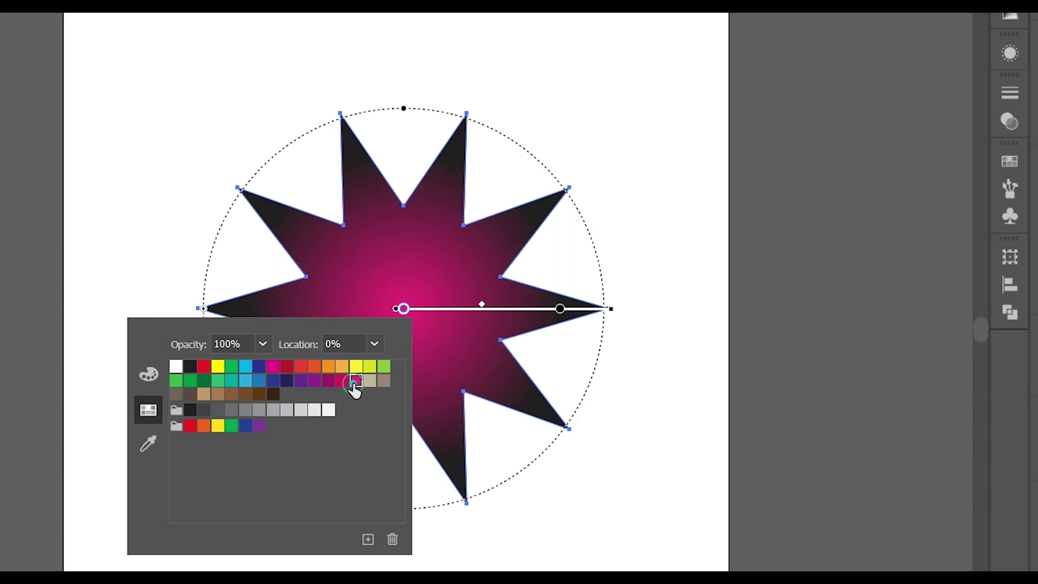
key(Escape)
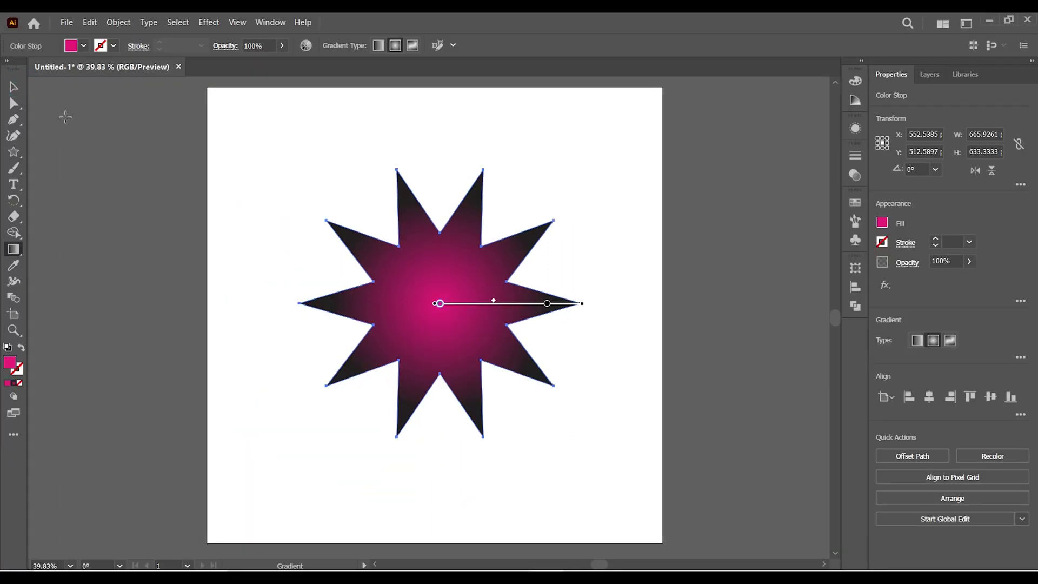
Step: Paste a copy of the star in front and scale it down around its centre to about 410 × 390 px
click(14, 86)
click(229, 186)
click(465, 265)
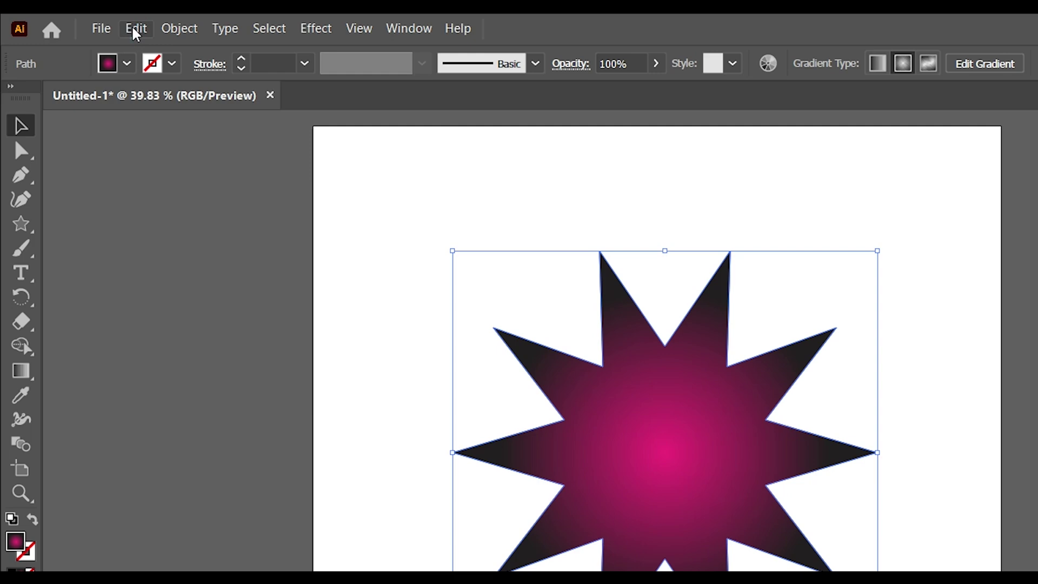
click(89, 22)
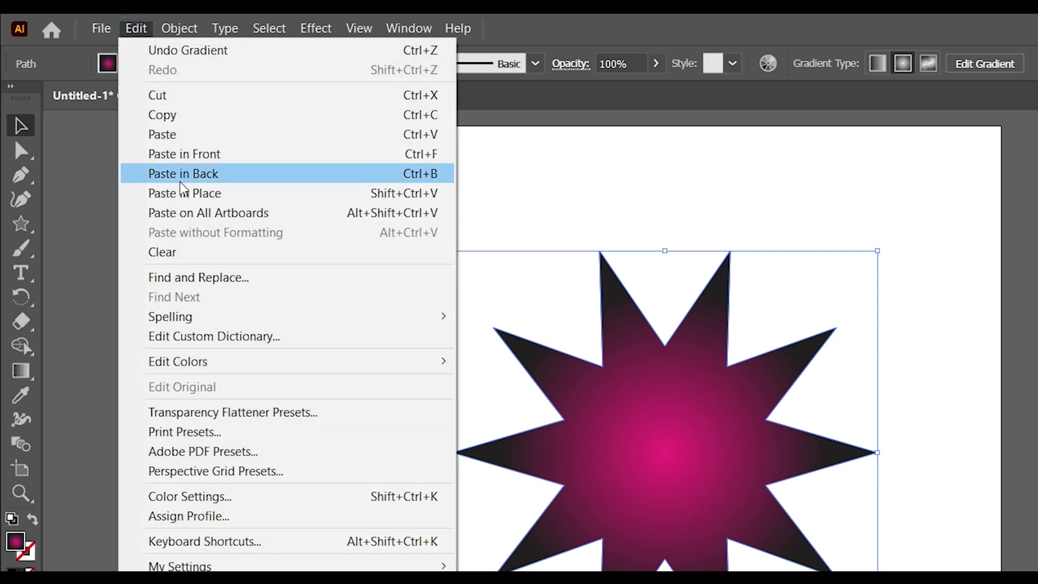
click(191, 121)
click(135, 28)
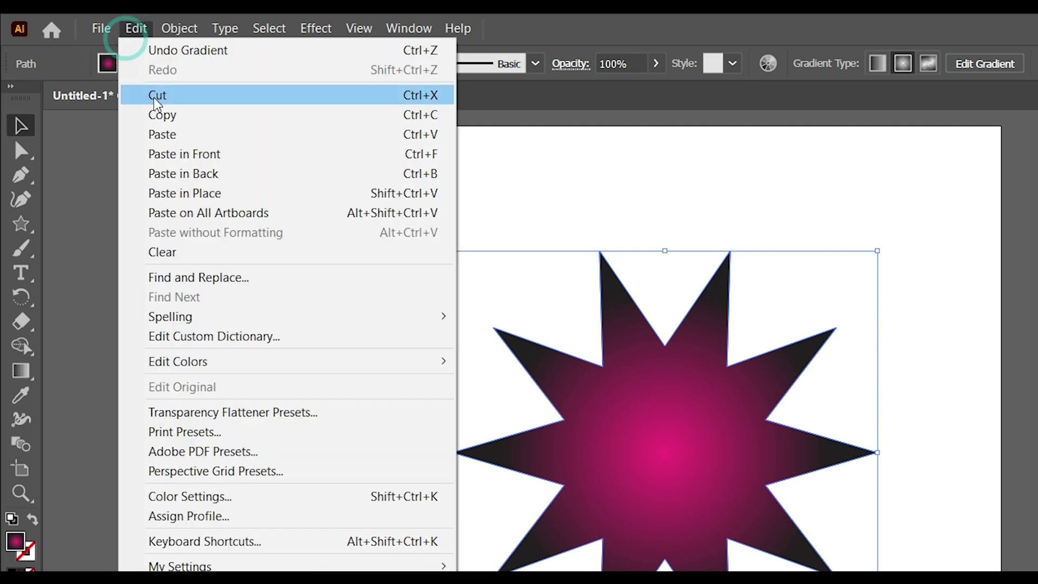
click(164, 152)
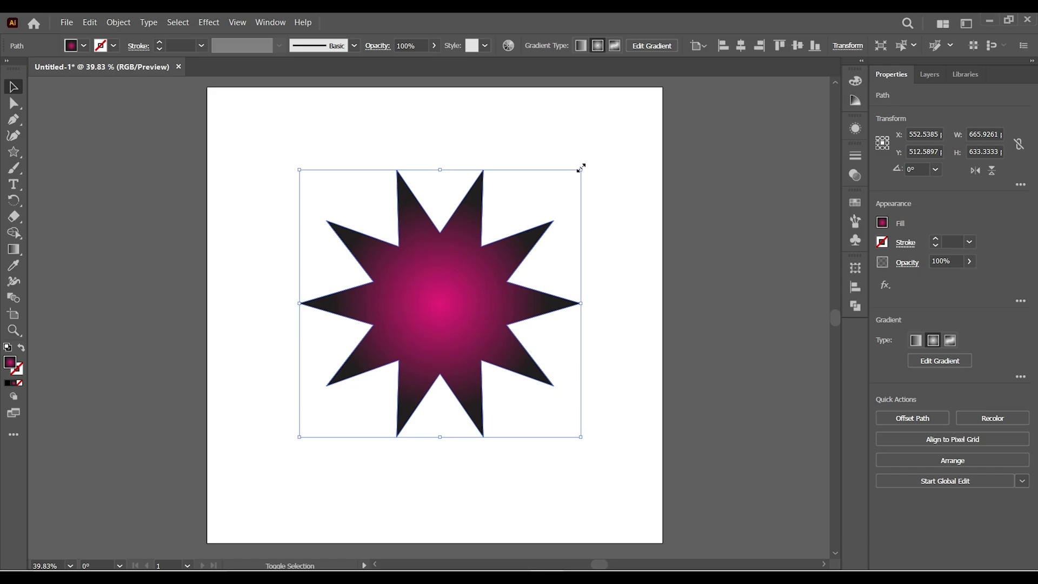
drag(582, 168, 527, 222)
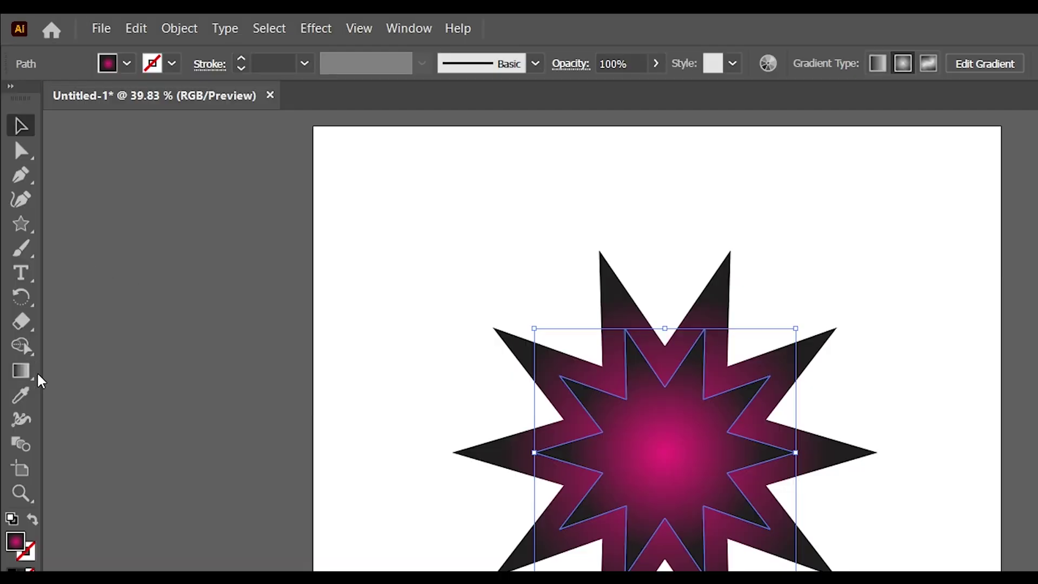
Step: Change the centre colour stop of the smaller star's gradient to yellow
click(13, 249)
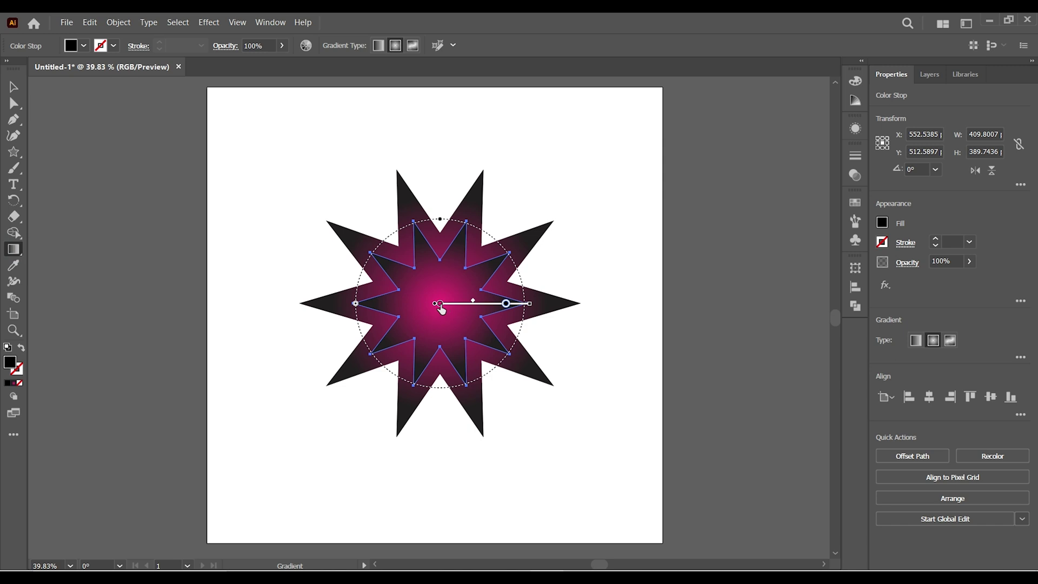
click(439, 304)
double_click(439, 305)
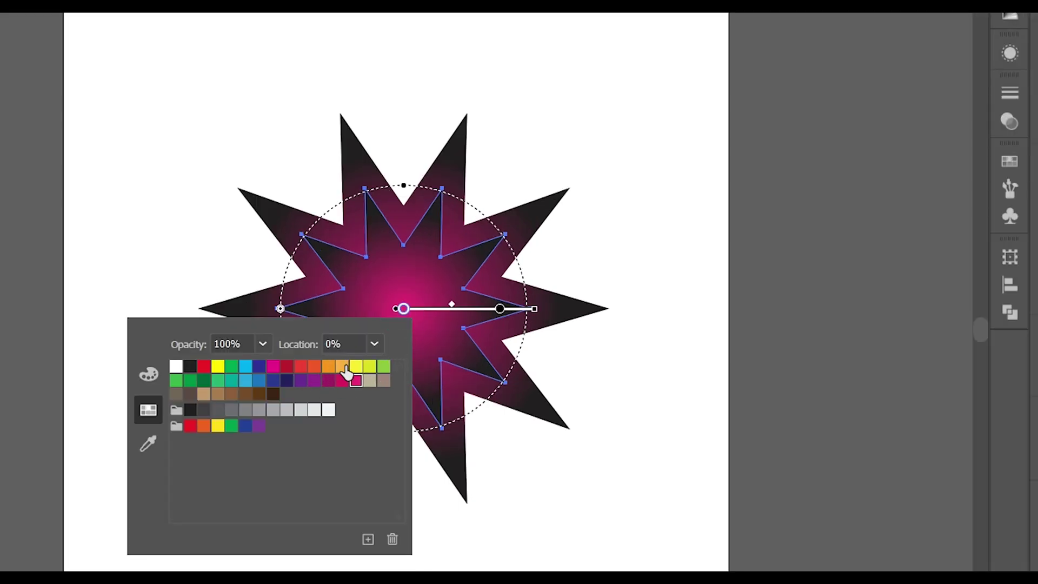
click(356, 367)
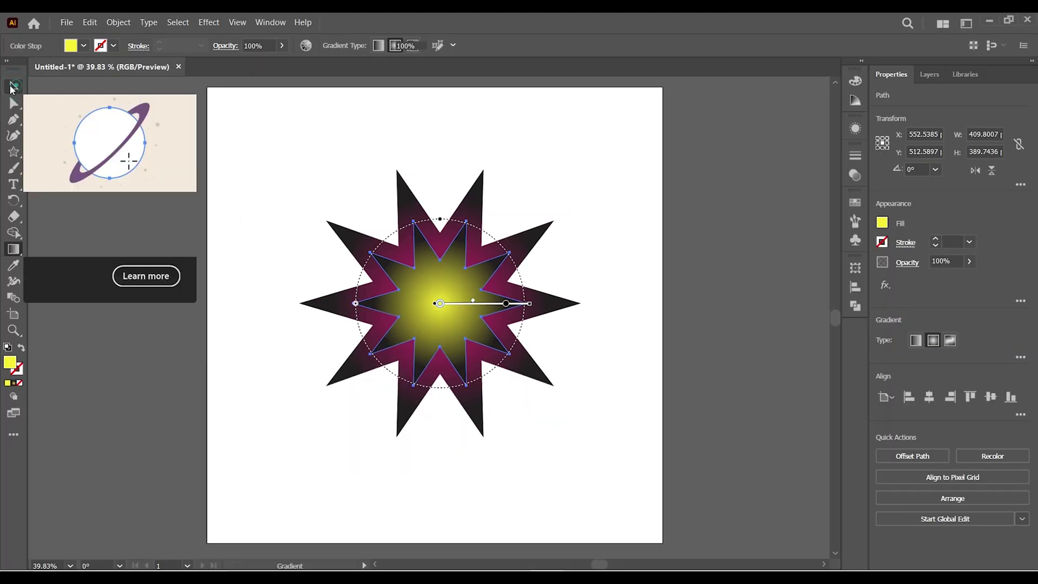
click(13, 86)
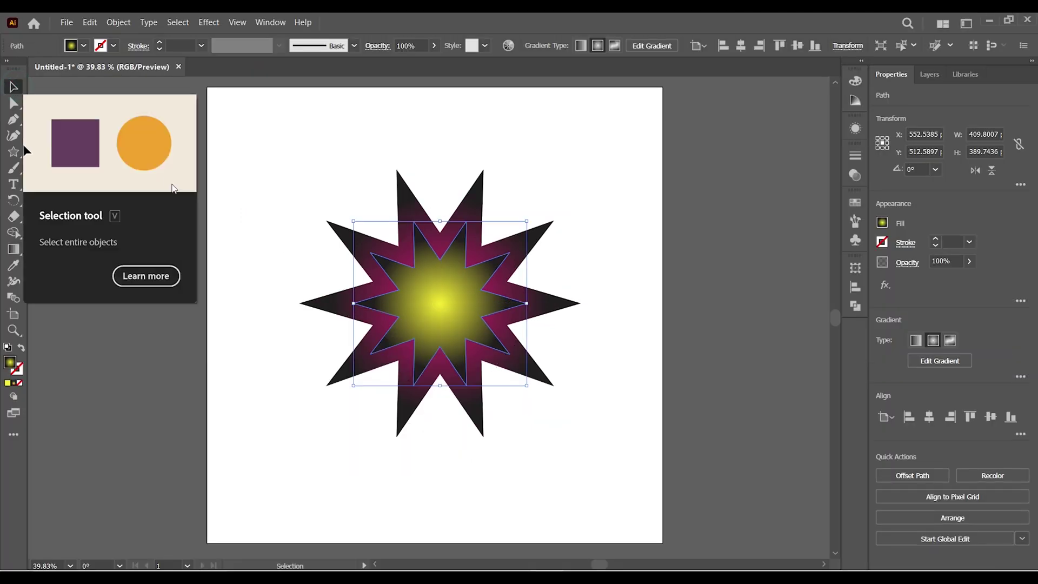
Step: Paste a copy of the yellow-centred star in front and scale it down around its centre to about 218 × 208 px
click(90, 23)
click(107, 78)
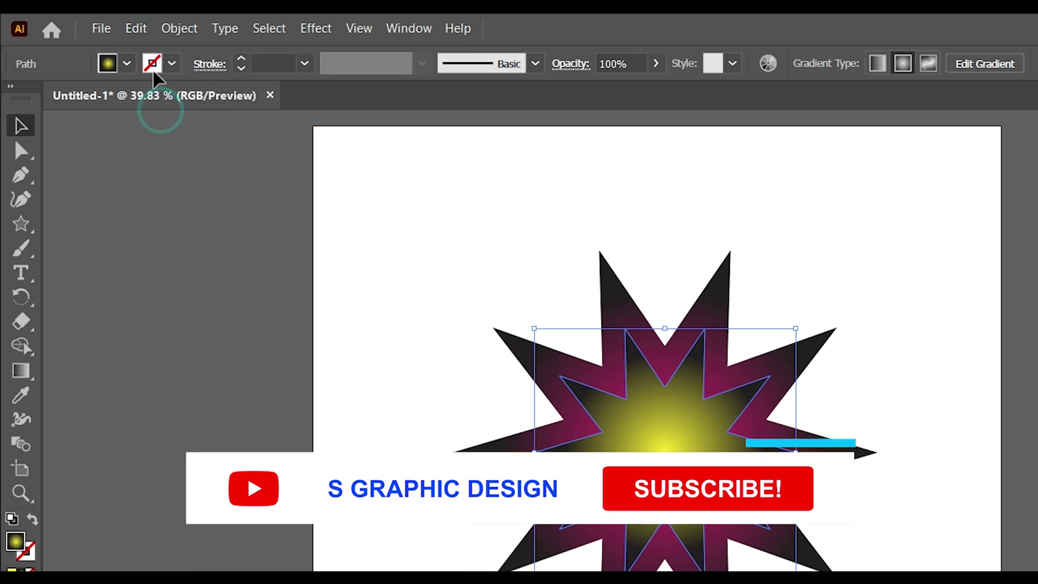
click(135, 27)
click(191, 155)
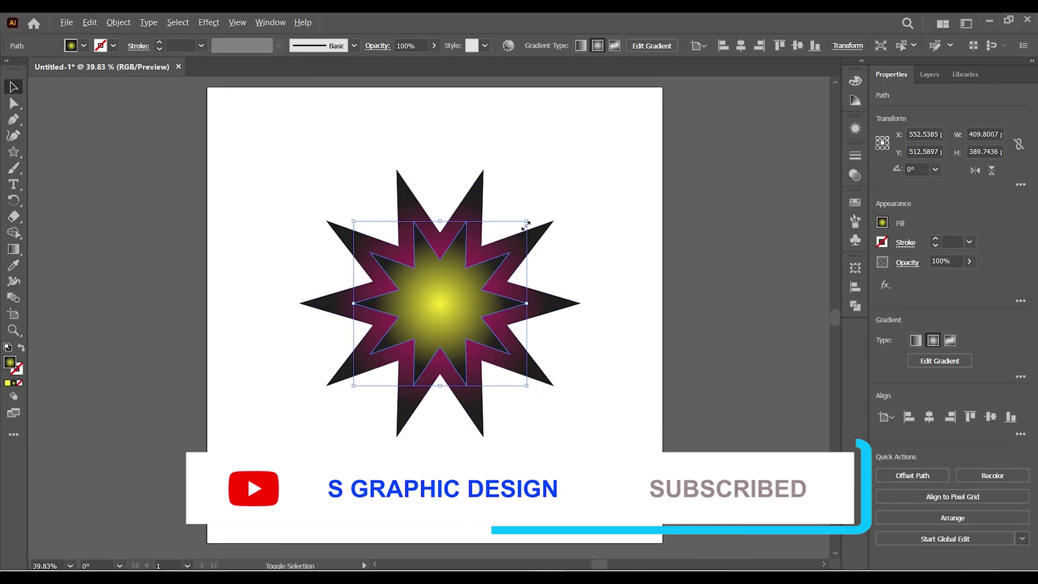
drag(527, 222, 500, 261)
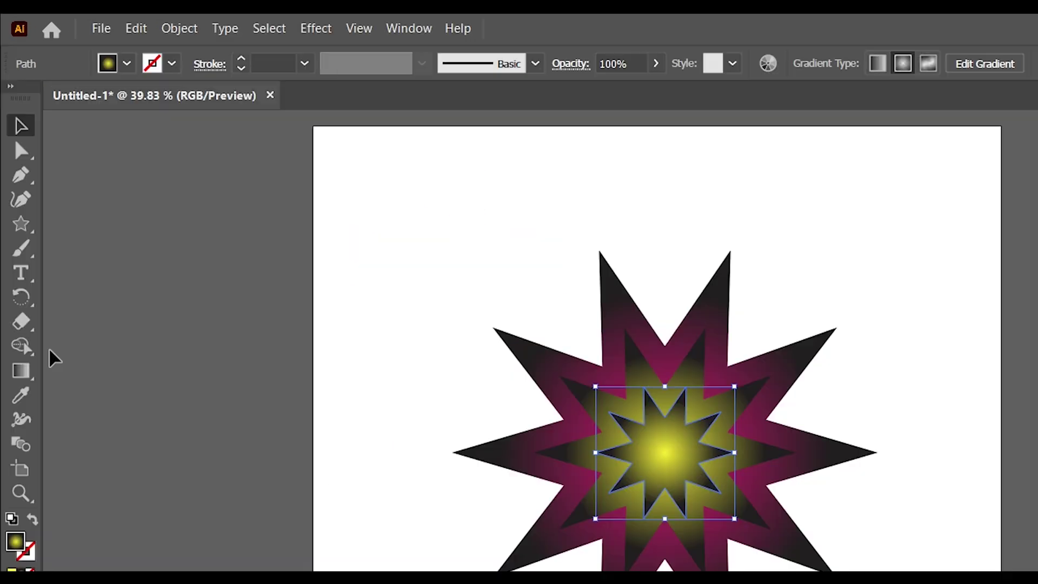
Step: Change the centre colour stop of the innermost star's gradient to magenta pink
click(13, 249)
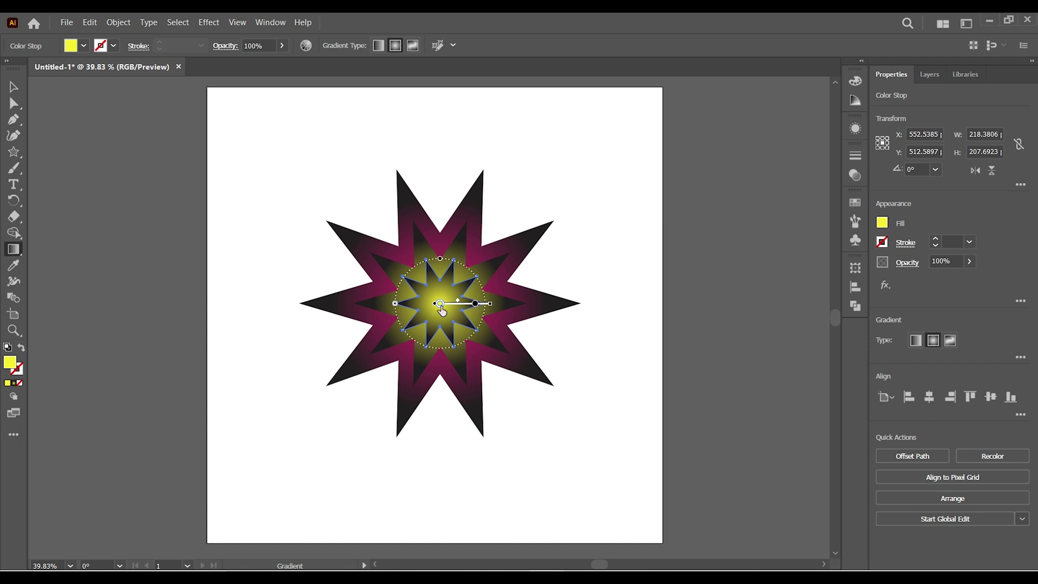
double_click(441, 305)
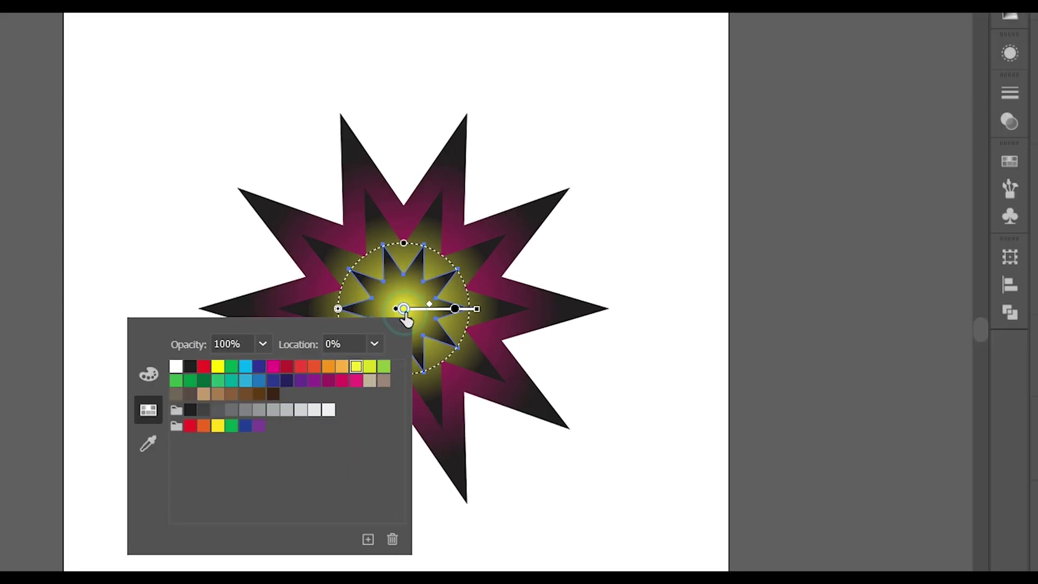
click(355, 381)
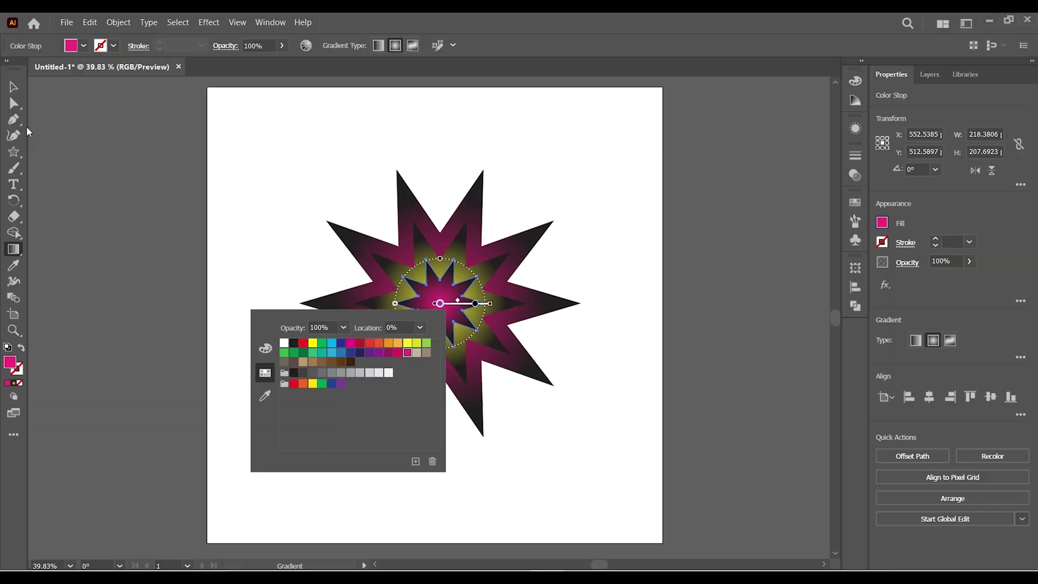
Step: Select all three concentric stars and set their blend spacing to 25 specified steps
click(15, 92)
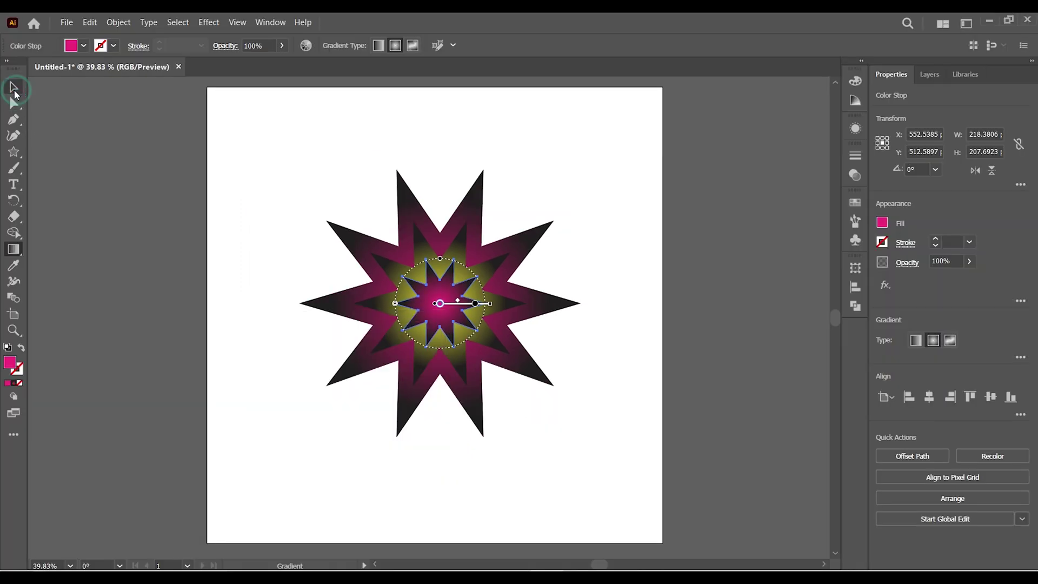
click(278, 215)
drag(264, 156, 647, 458)
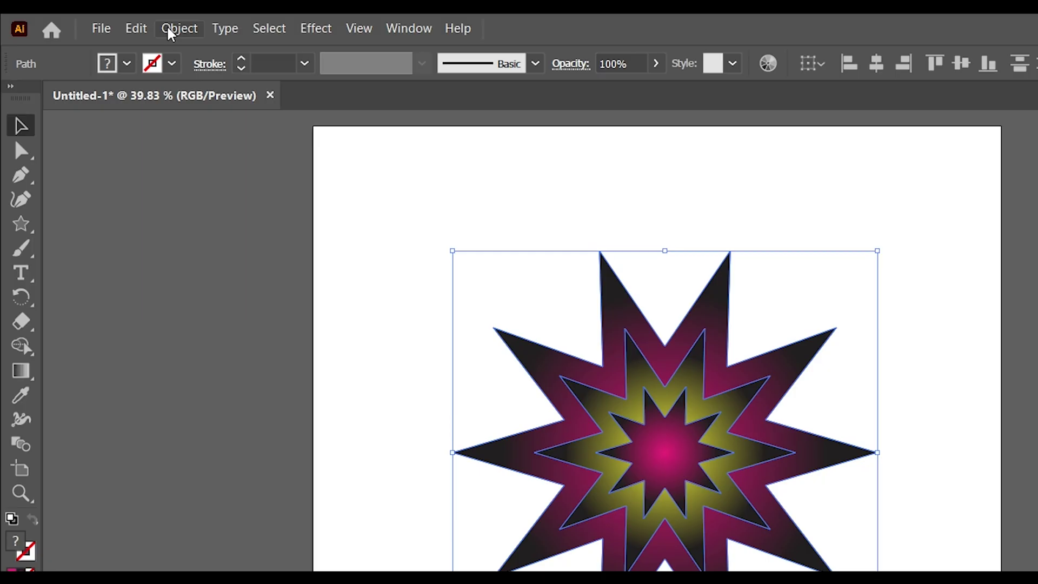
click(119, 23)
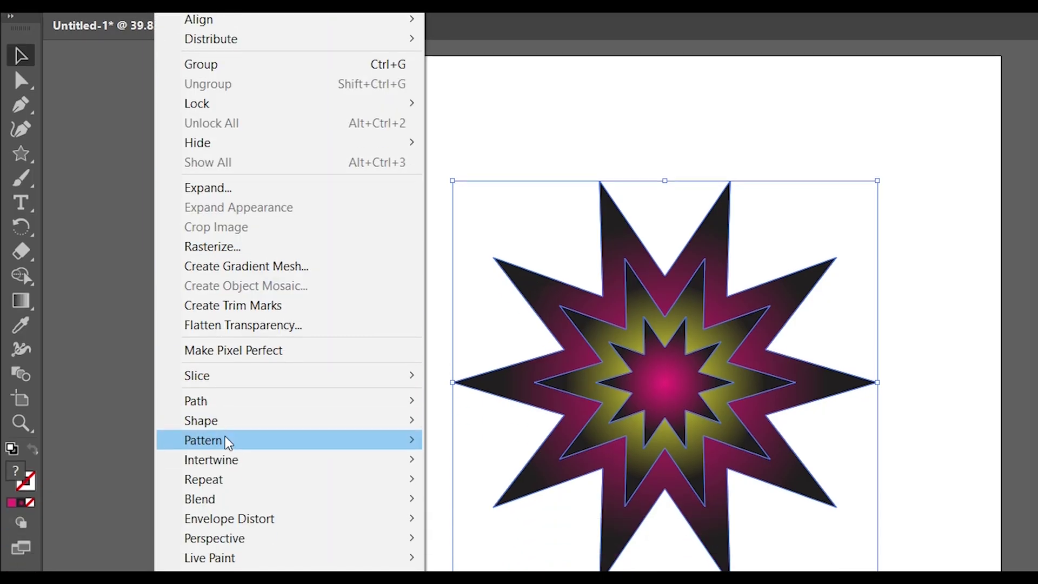
mouse_move(250, 499)
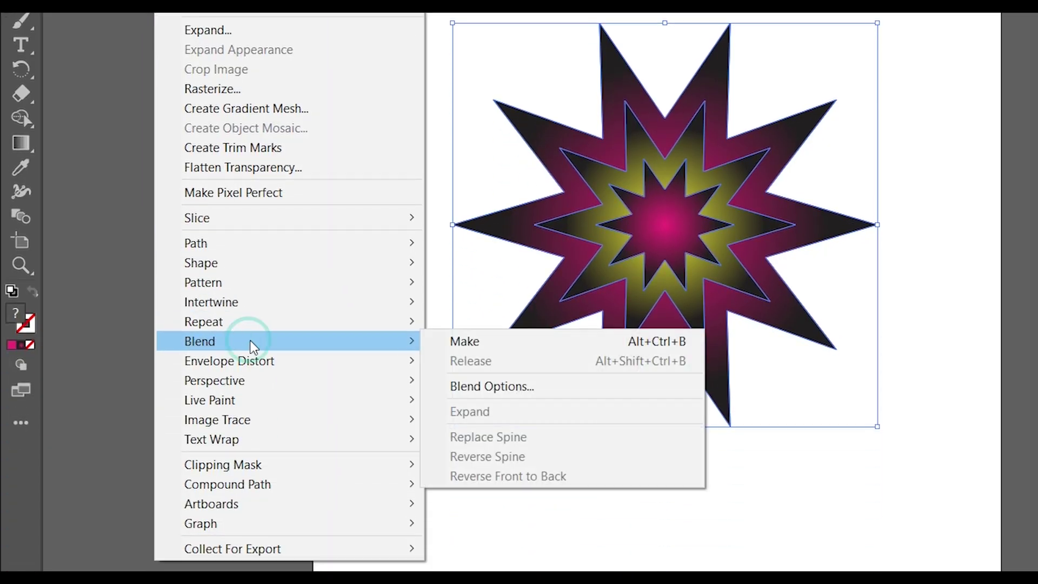
click(492, 387)
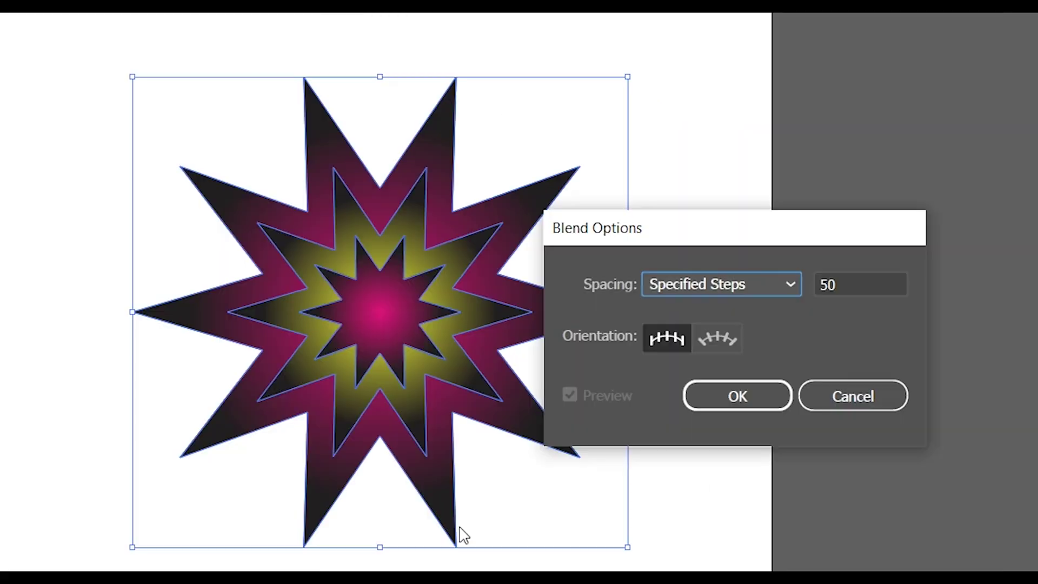
click(860, 285)
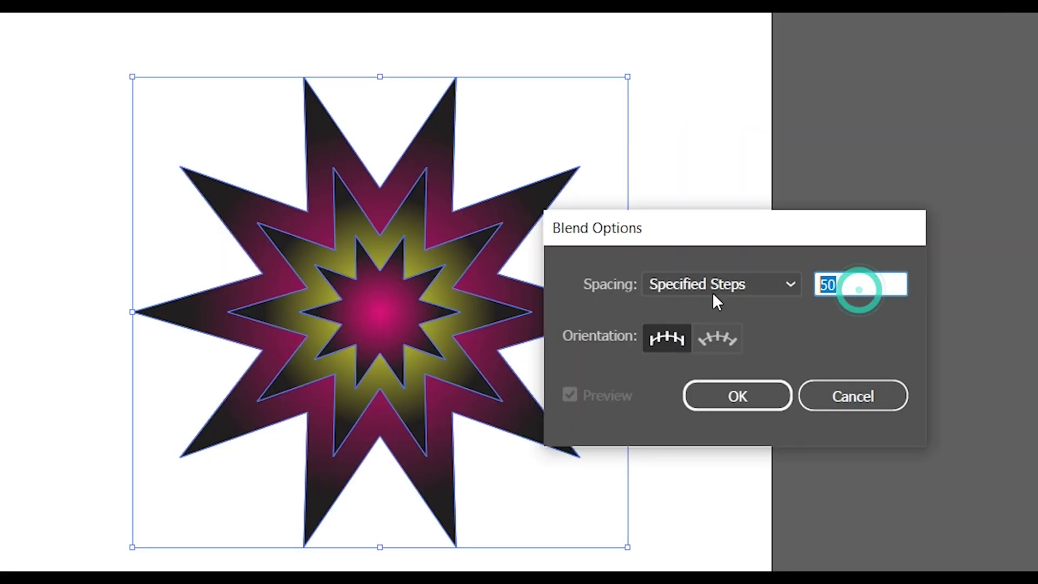
text(25)
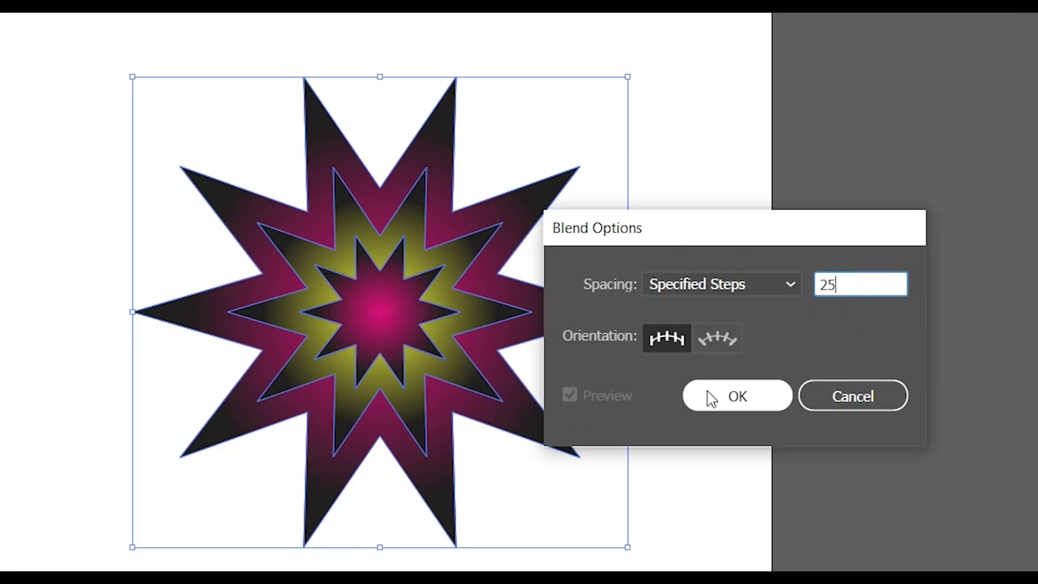
click(711, 396)
Step: Make a blend from the three selected stars and deselect it
click(134, 23)
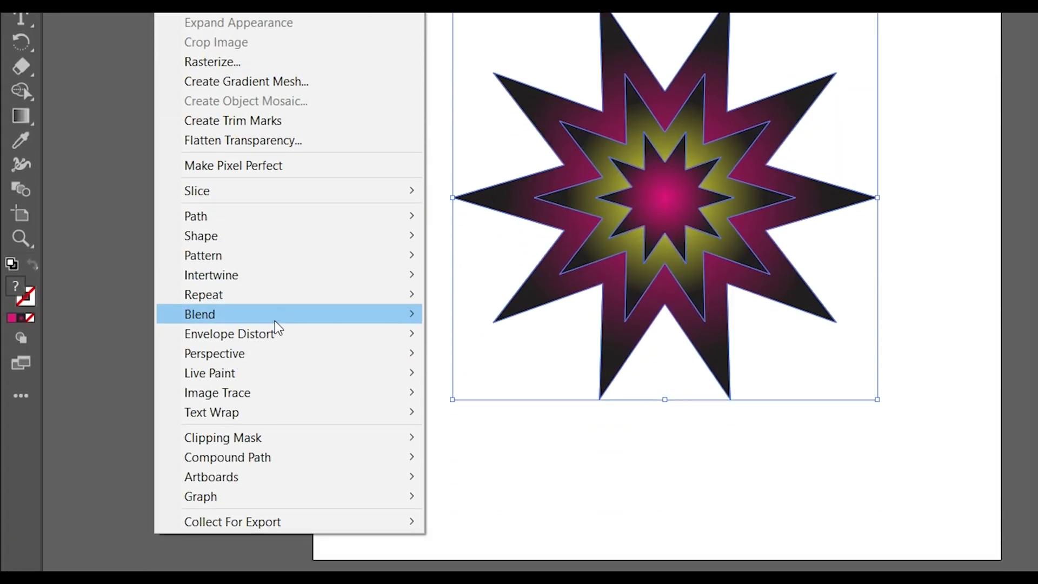
mouse_move(274, 320)
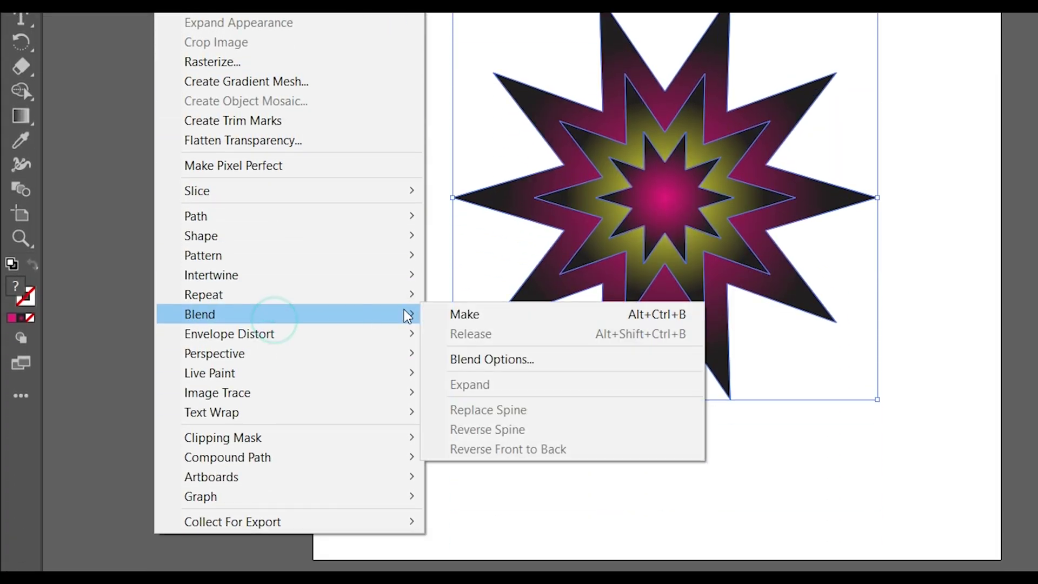
click(452, 311)
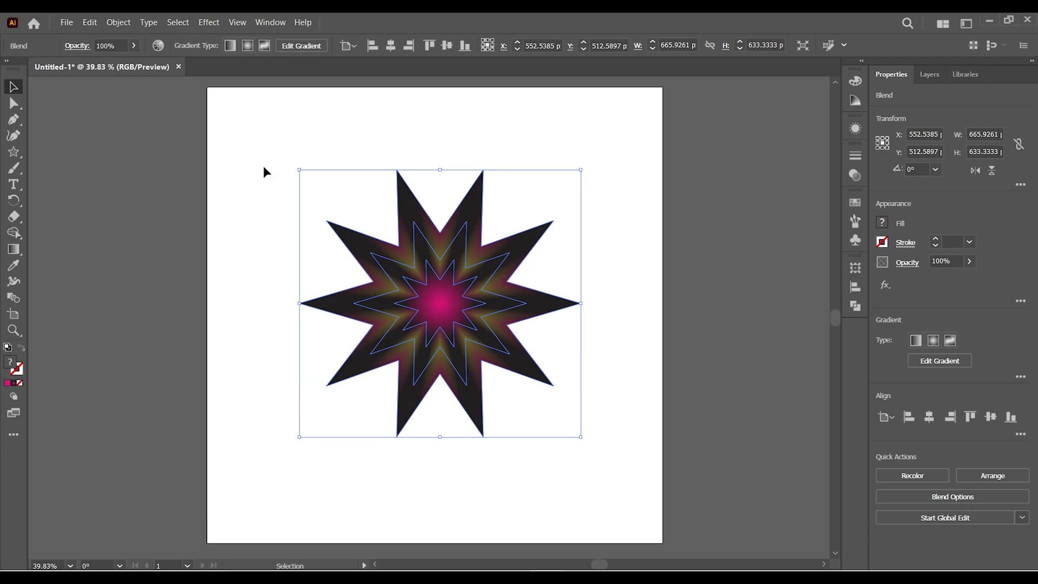
click(244, 158)
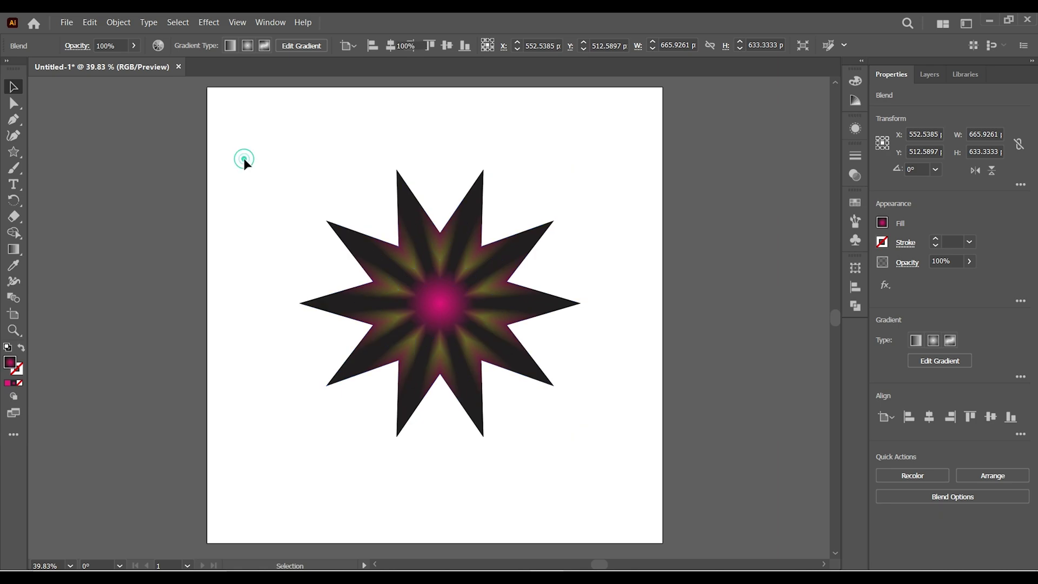
Step: Apply a Pucker & Bloat effect of 95% to the blended star
drag(227, 115, 667, 459)
click(210, 23)
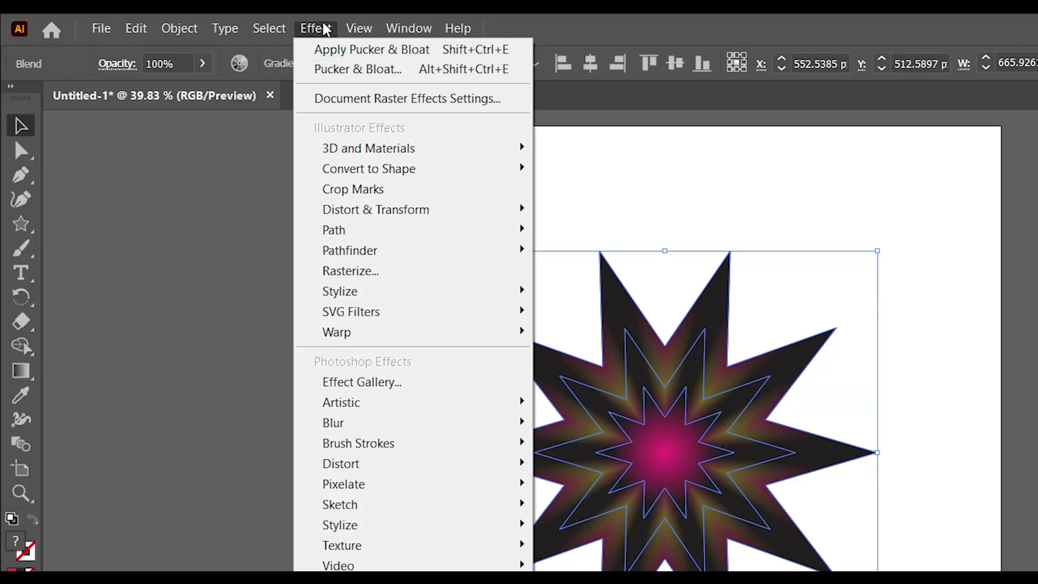
mouse_move(357, 211)
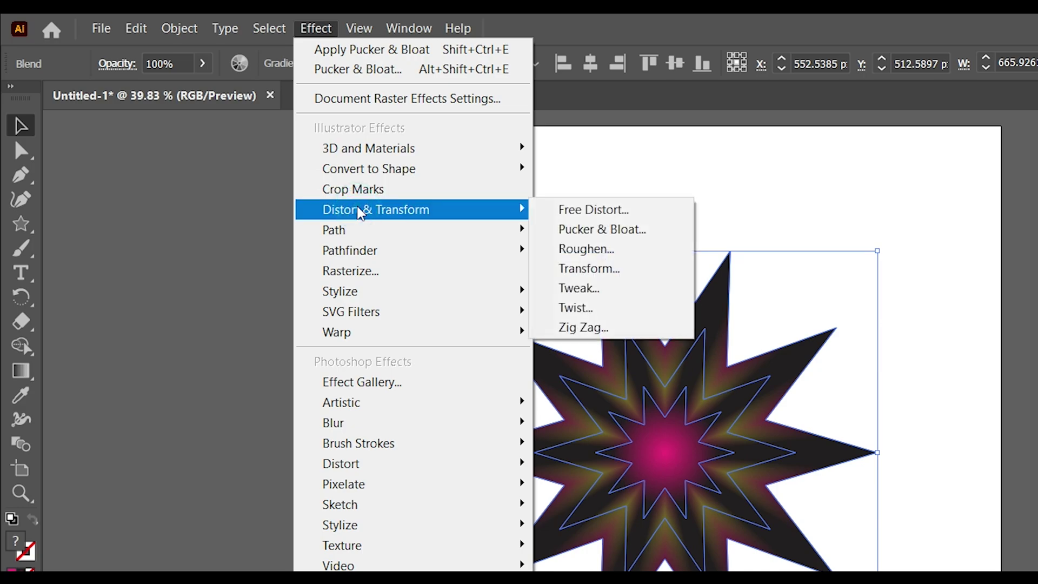
click(541, 229)
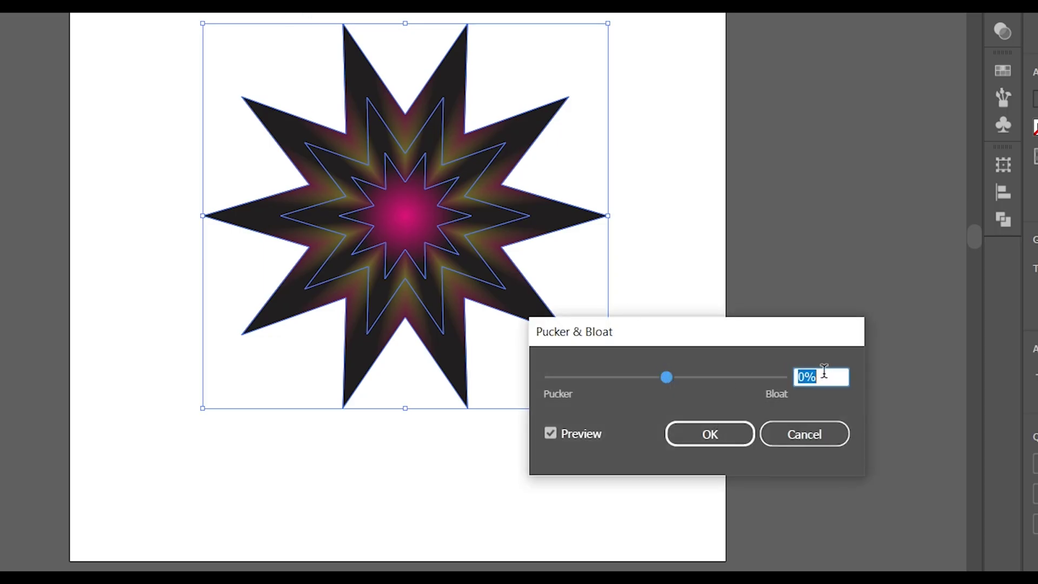
text(95)
click(726, 430)
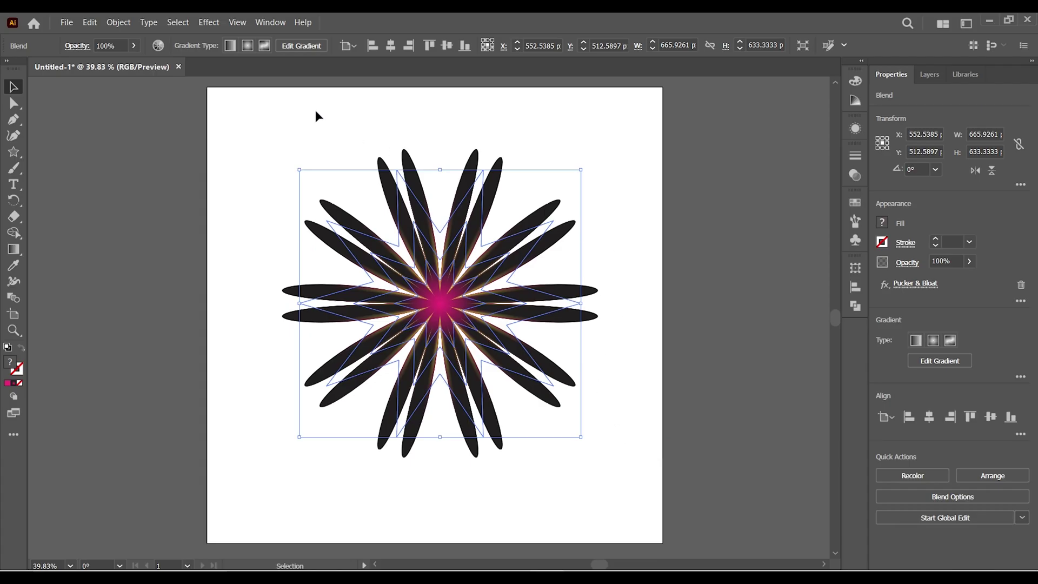
Step: Paste a copy of the bloated flower blend in front and rotate it by 18°
click(92, 22)
click(102, 80)
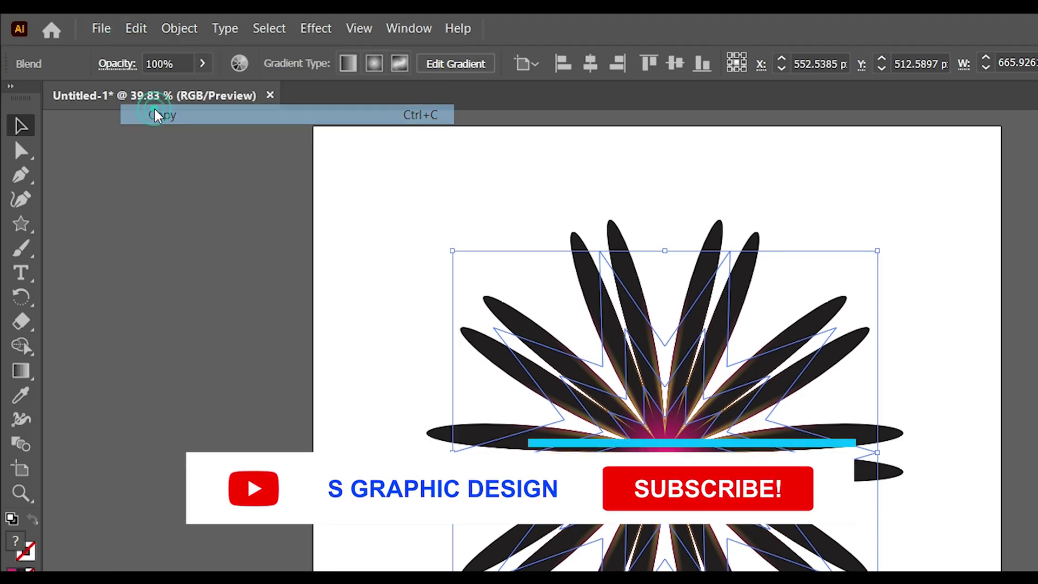
click(137, 29)
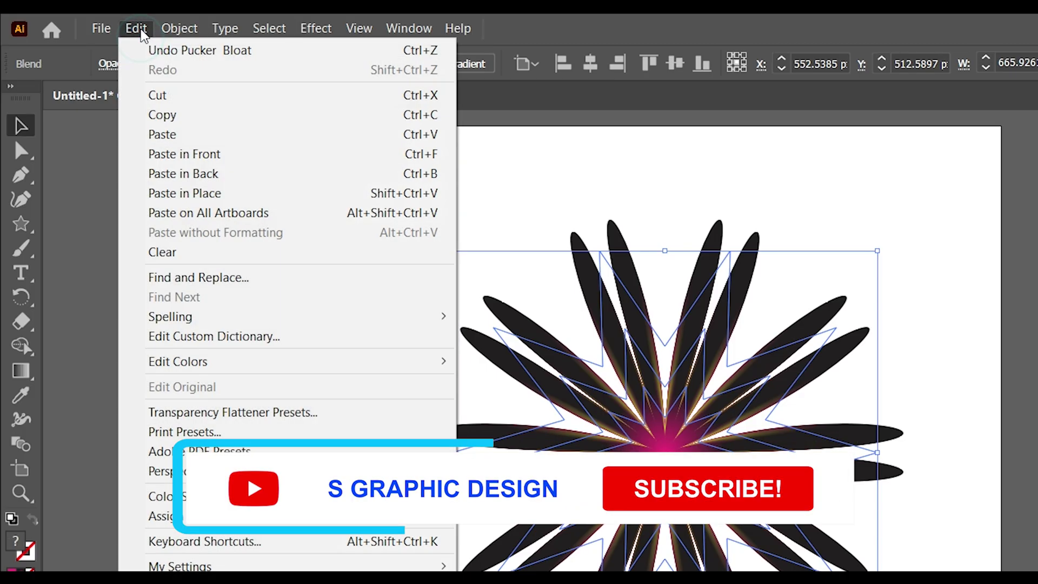
click(188, 154)
click(179, 28)
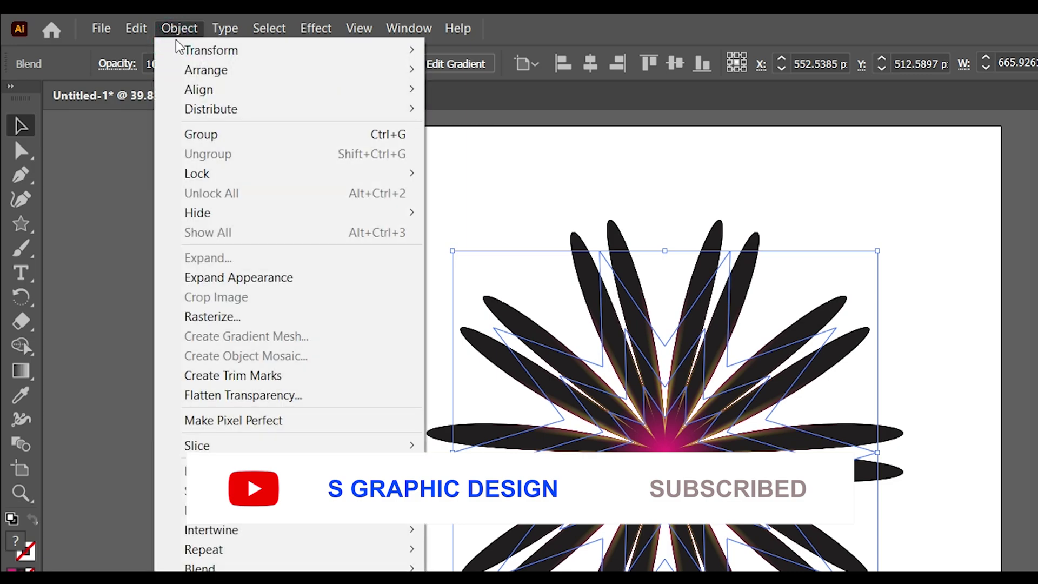
mouse_move(178, 48)
click(503, 97)
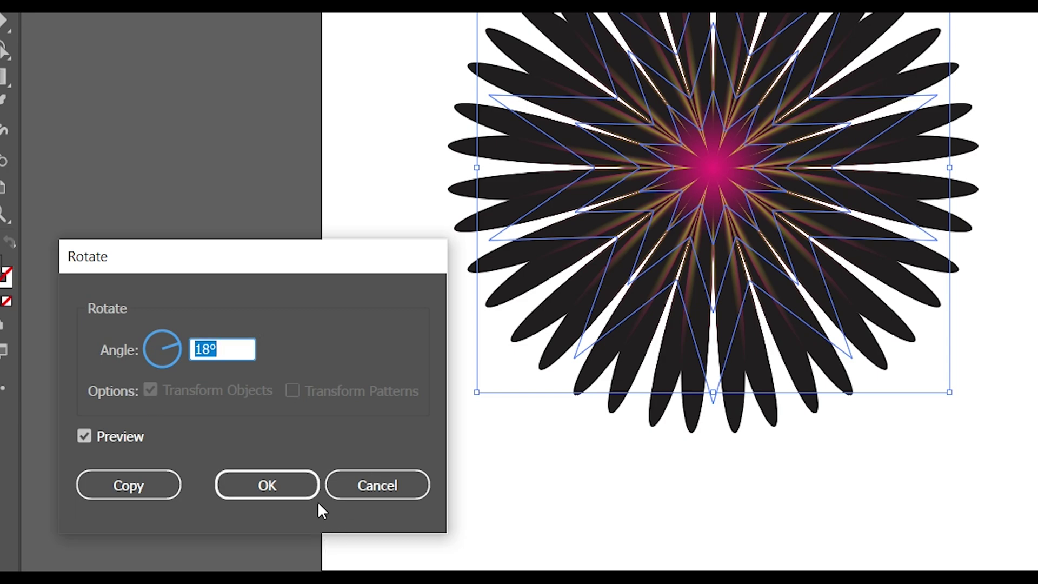
click(285, 485)
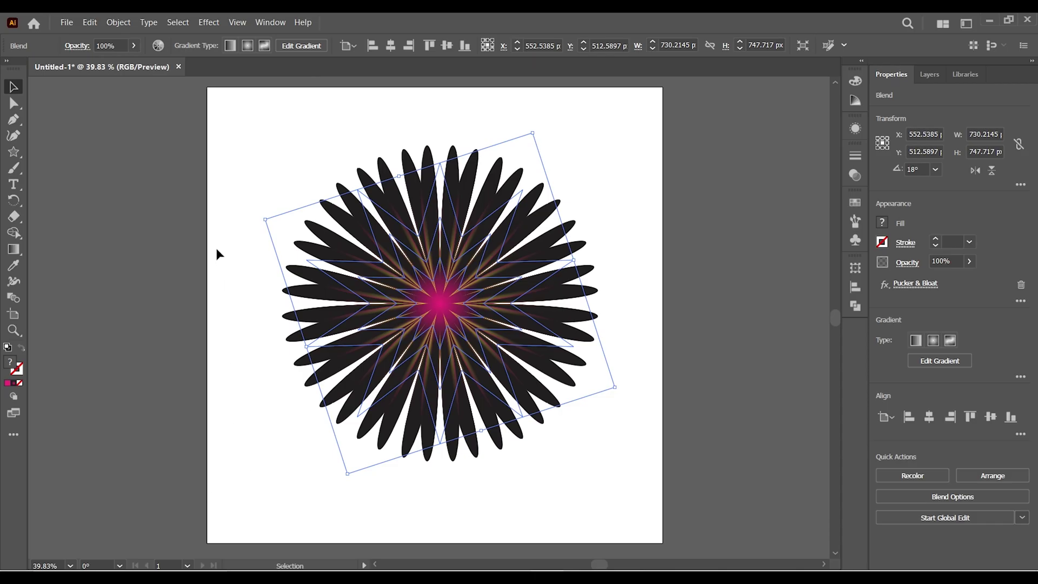
Step: Isolate the innermost star of the rotated blend and change its gradient's centre colour stop to light blue
click(216, 171)
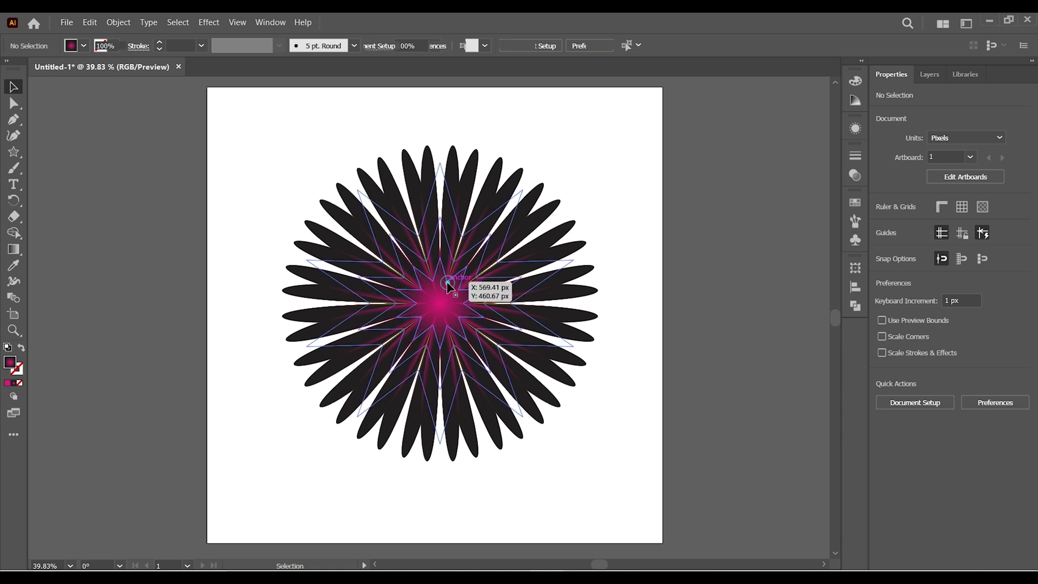
click(447, 282)
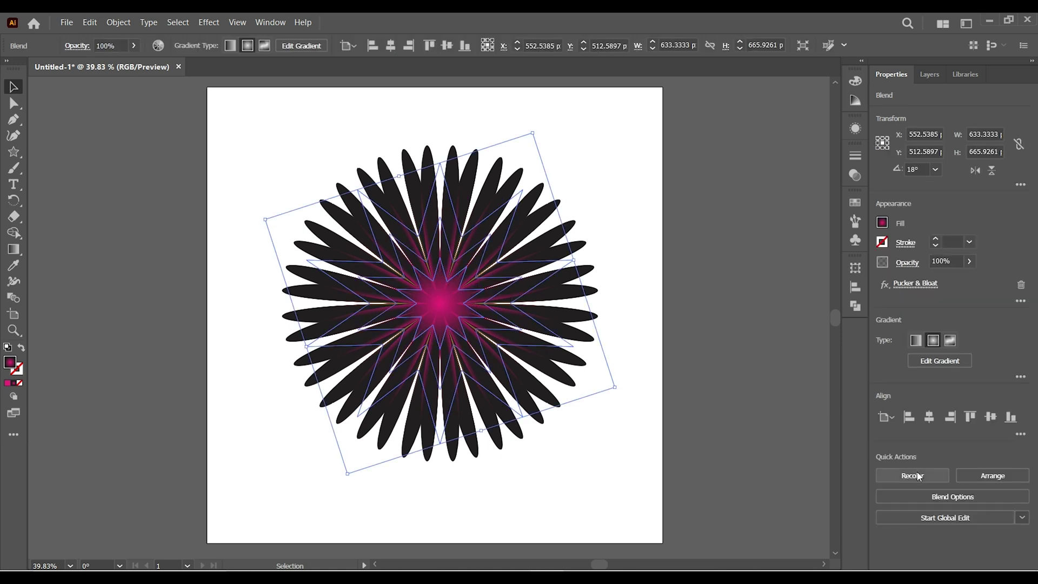
click(726, 417)
double_click(439, 304)
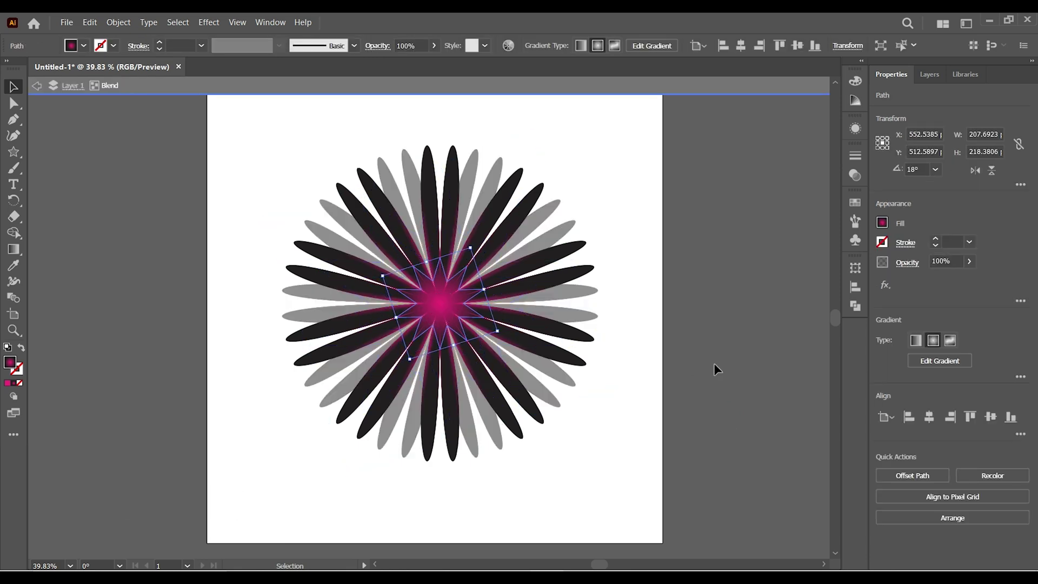
click(940, 360)
click(1021, 357)
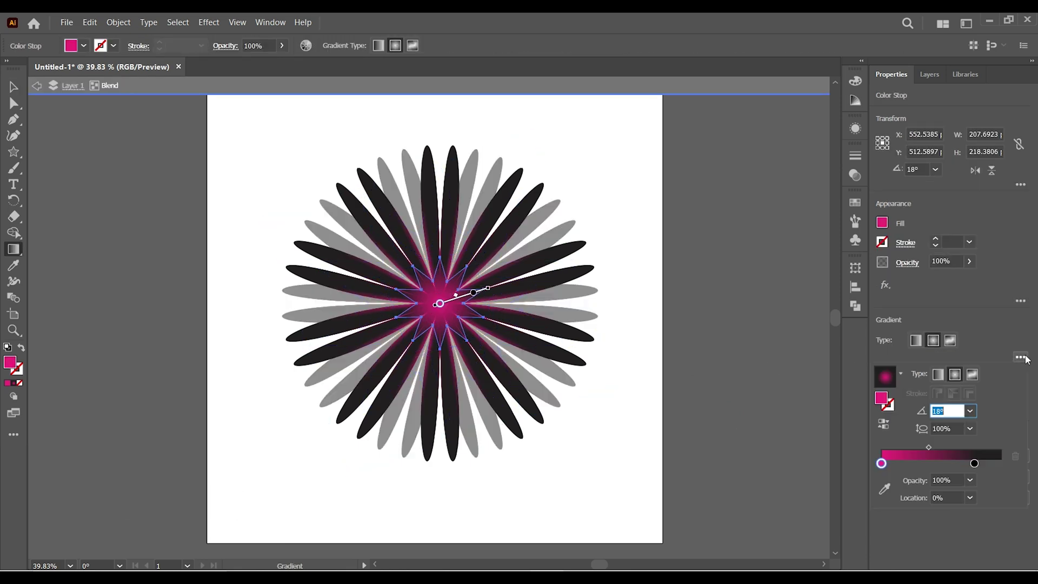
double_click(882, 463)
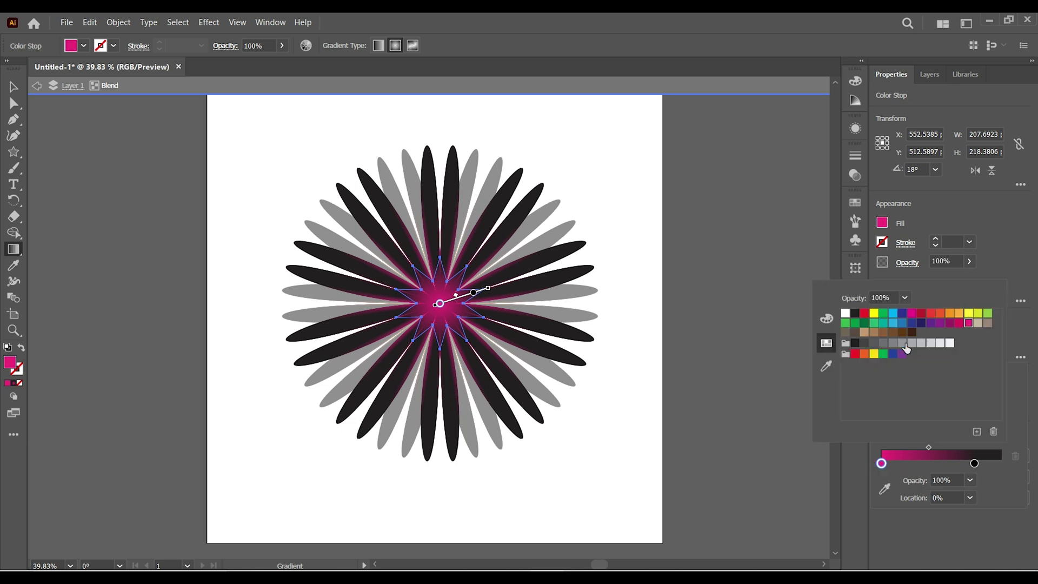
click(950, 314)
click(893, 323)
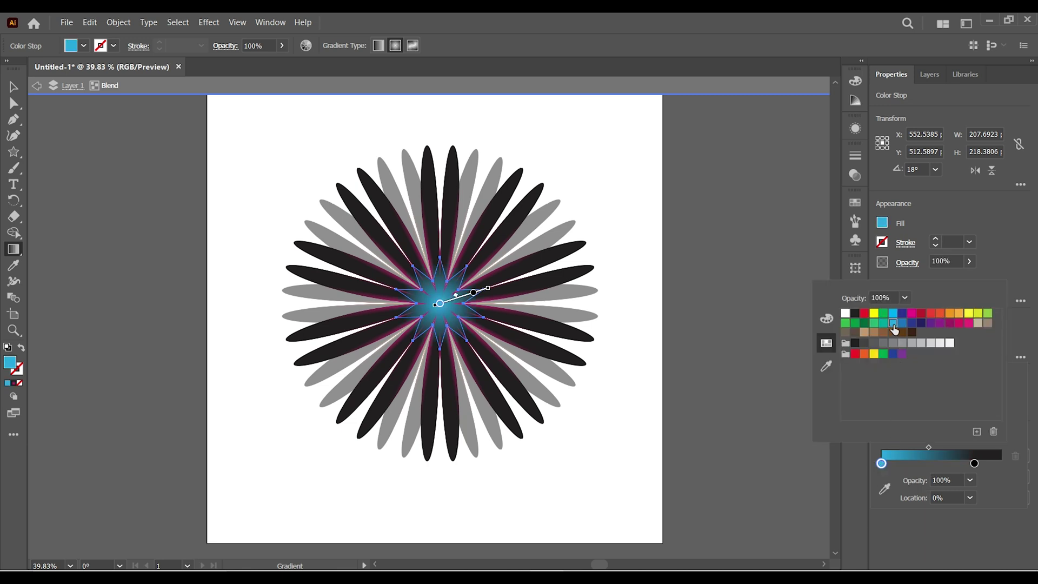
click(848, 464)
click(38, 97)
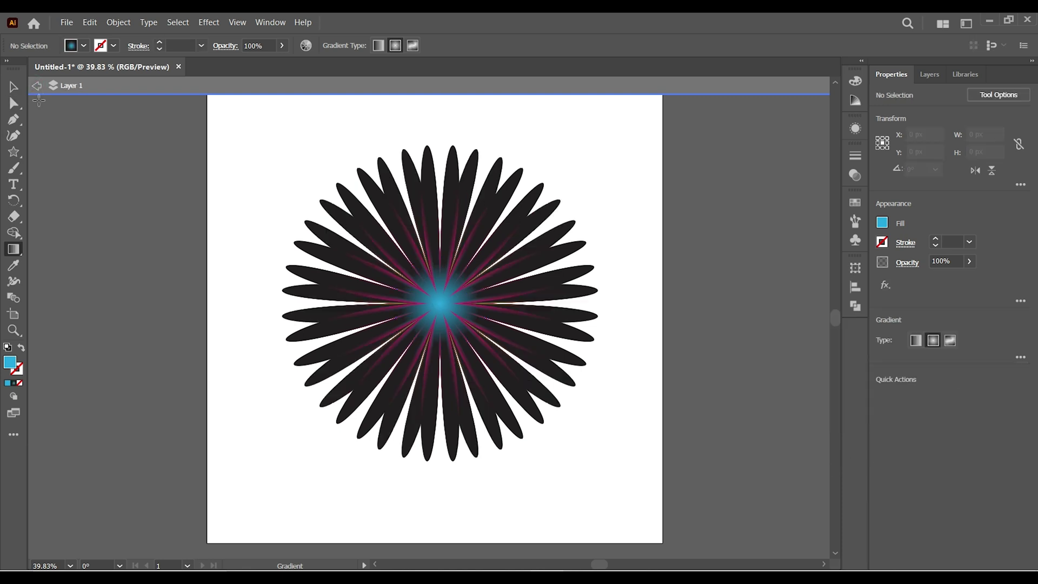
Step: Isolate the middle star of the rotated blend and change its gradient's centre colour stop to yellow (C=5 M=0 Y=90 K=0)
click(16, 90)
click(476, 251)
double_click(476, 252)
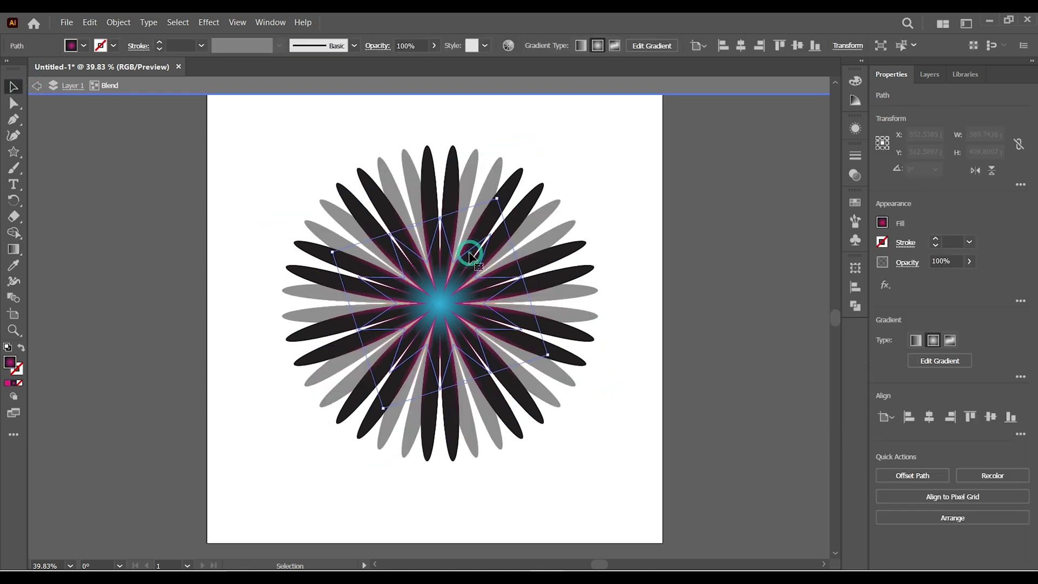
click(970, 359)
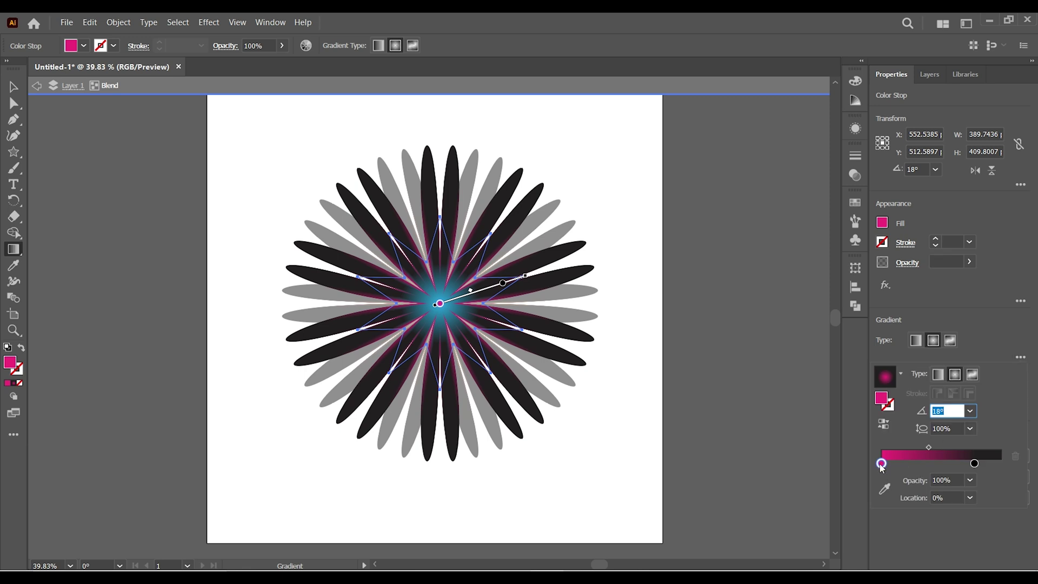
double_click(881, 464)
click(884, 325)
click(874, 324)
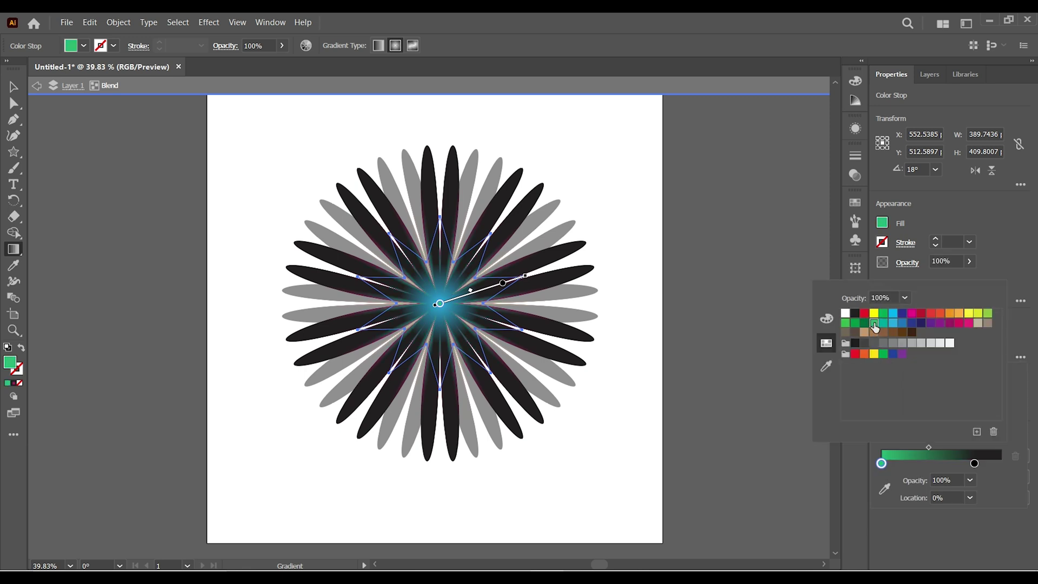
click(912, 314)
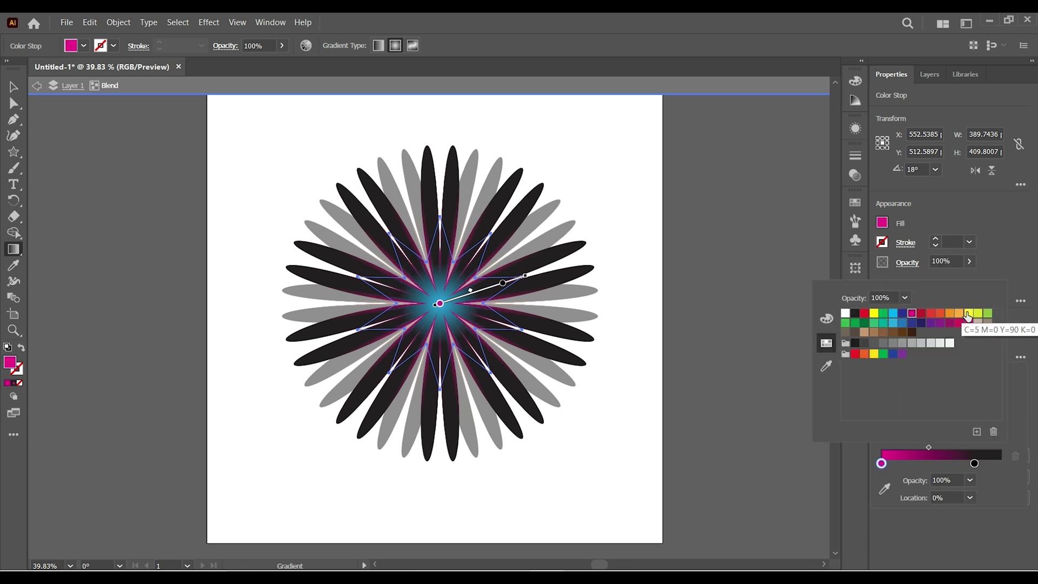
click(968, 314)
Step: Shift the middle star's black gradient stop slightly outward, move its yellow stop to about 75%, and exit isolation mode
drag(977, 467, 994, 467)
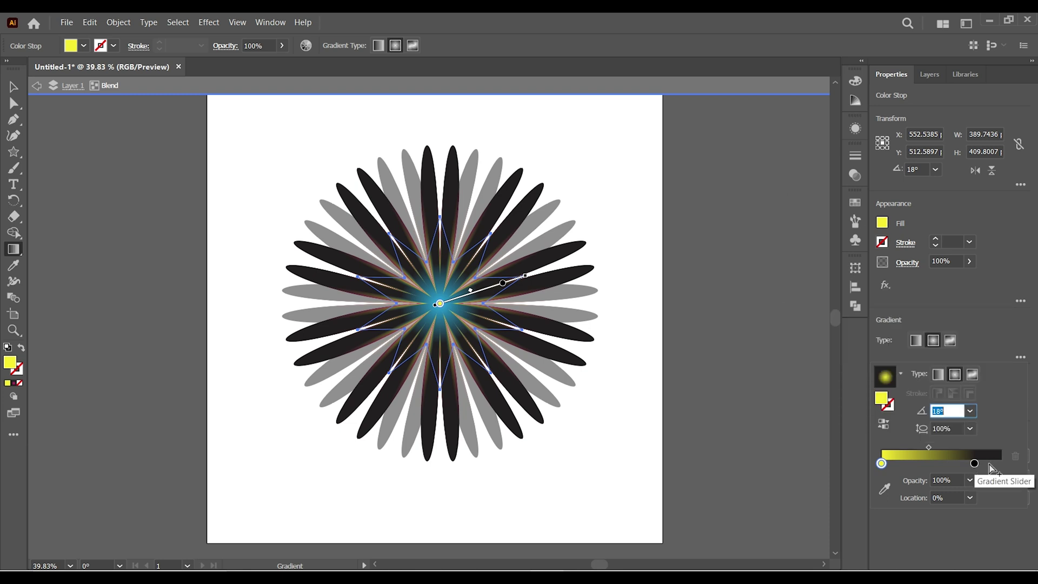
drag(882, 463, 971, 470)
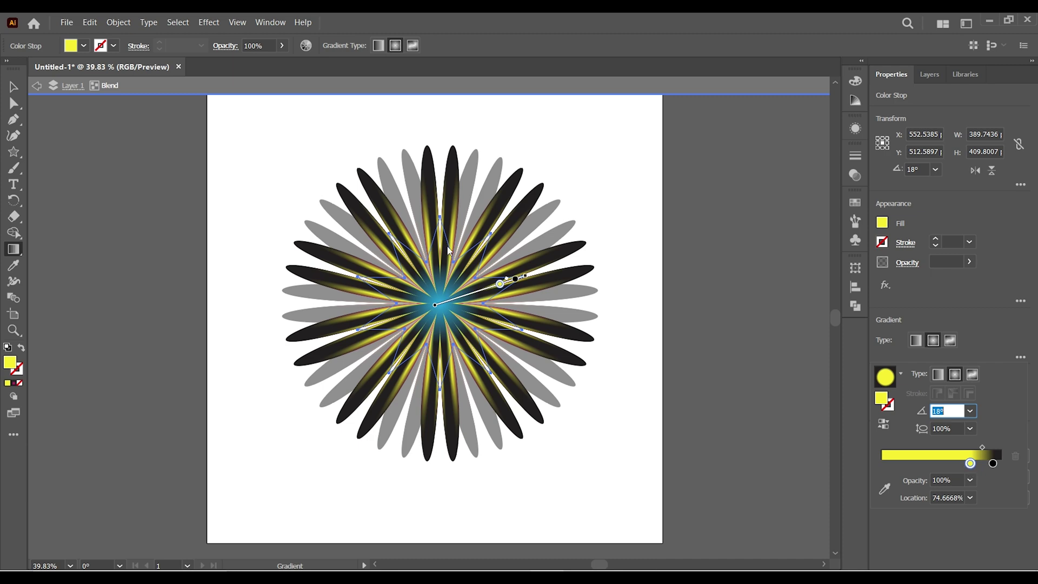
click(37, 86)
click(13, 86)
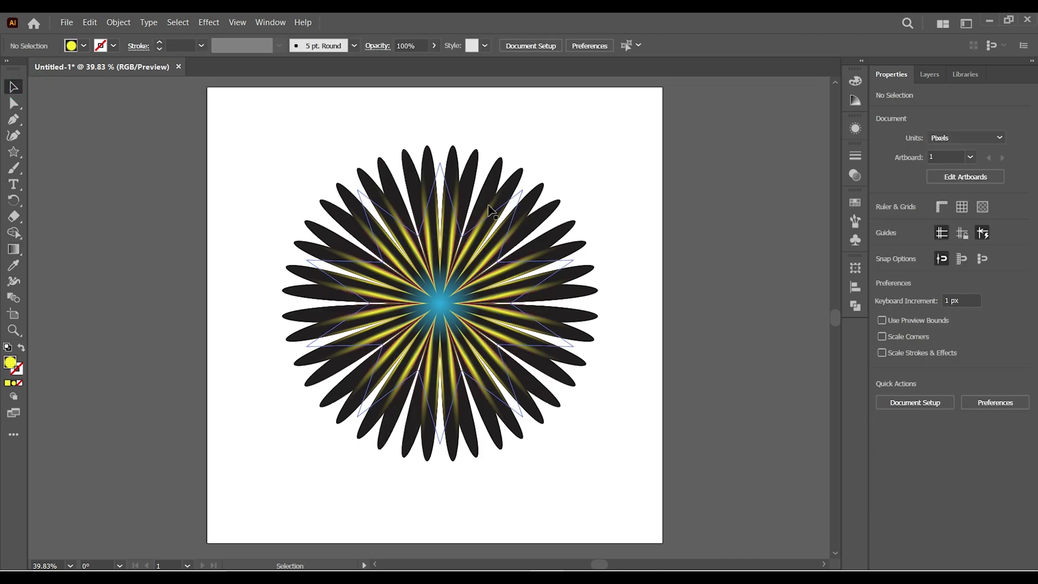
Step: Isolate the middle star of the lower, unrotated blend and change its gradient's centre colour stop to purple
double_click(430, 158)
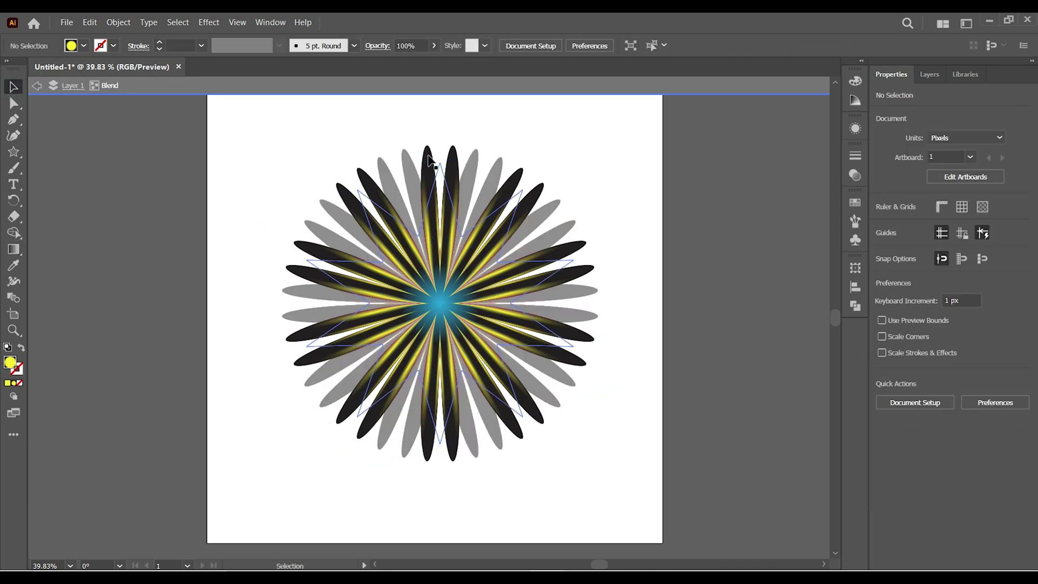
click(37, 87)
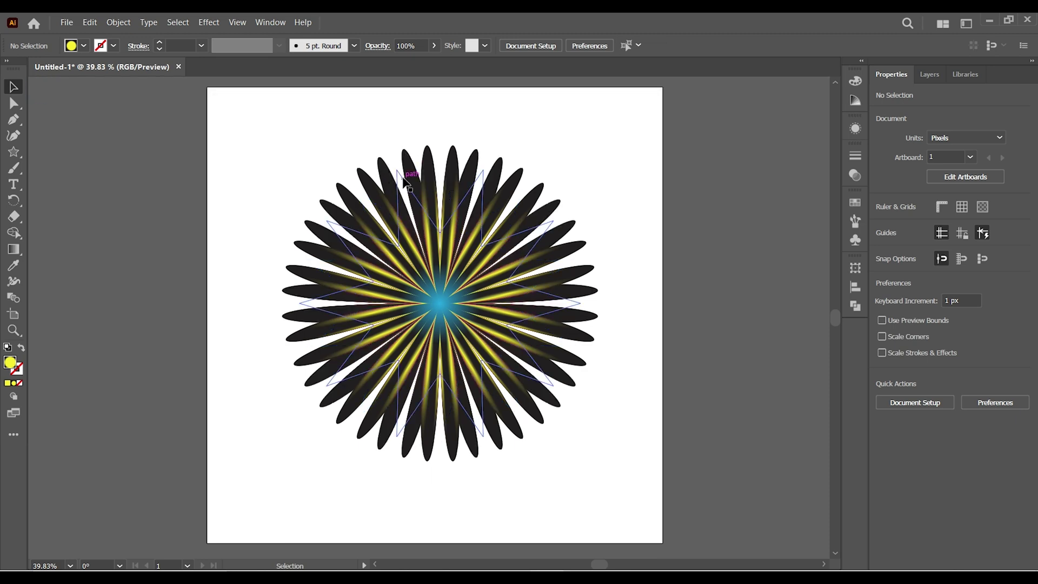
double_click(405, 182)
click(404, 182)
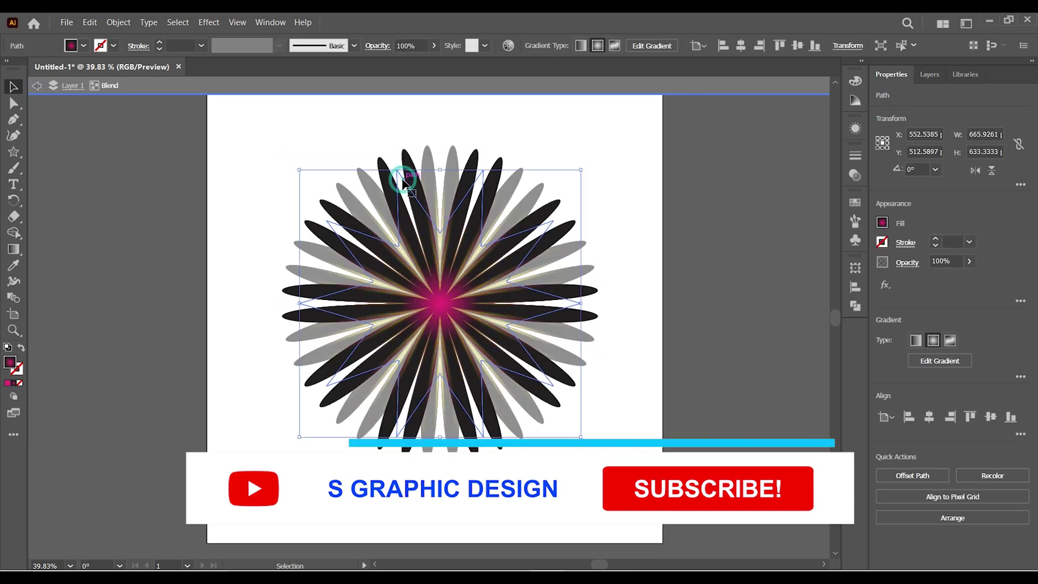
key(g)
click(882, 463)
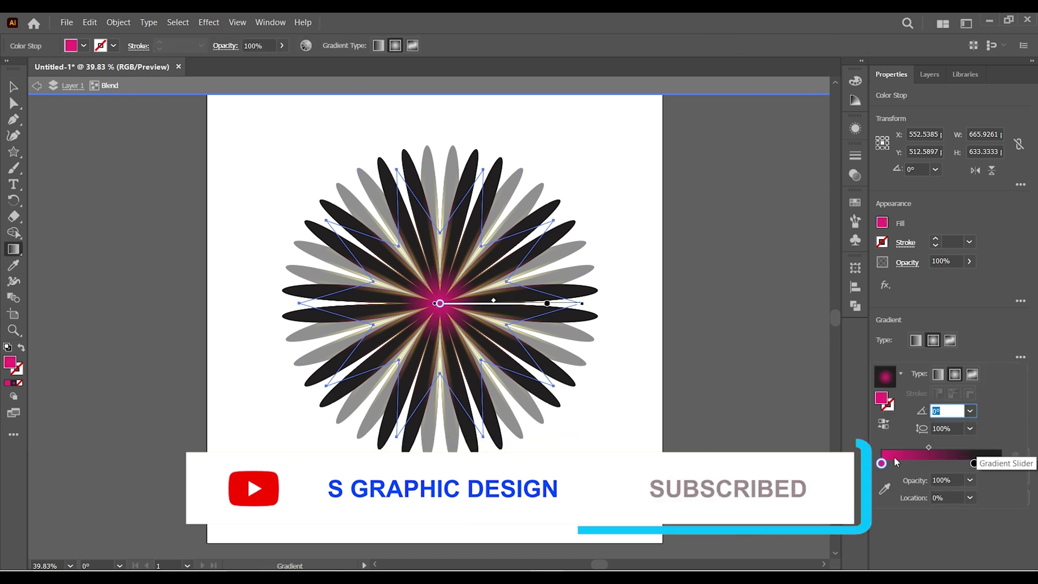
double_click(882, 463)
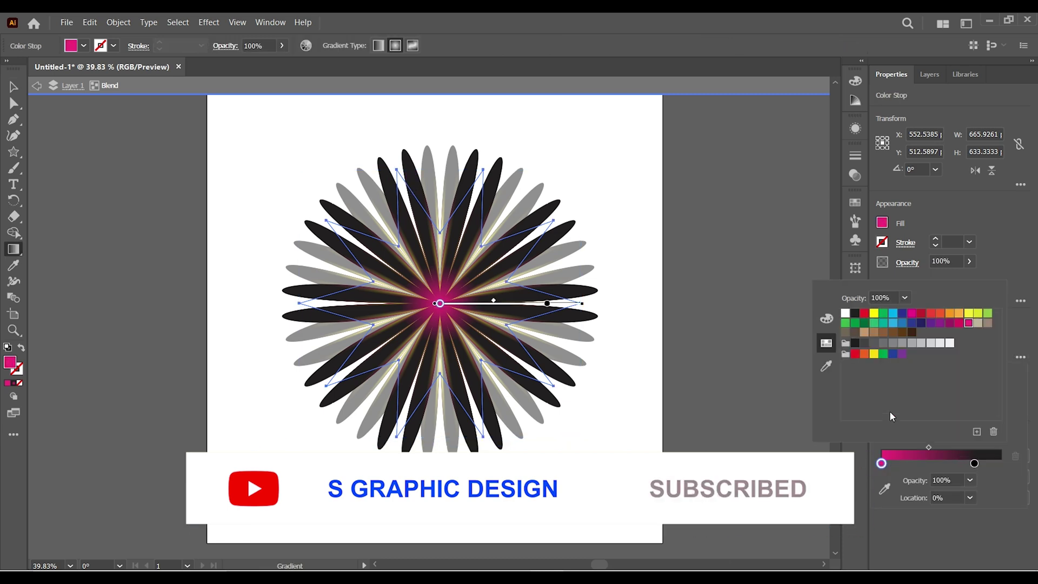
click(884, 324)
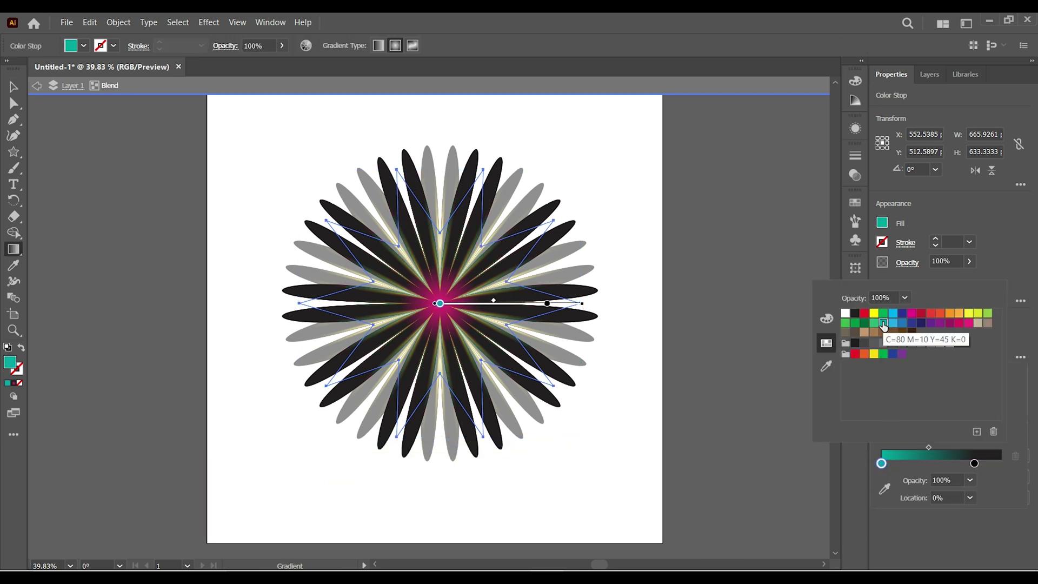
click(939, 323)
Step: Shift that star's black gradient stop slightly outward, move its purple stop to about 76%, and exit isolation mode
drag(975, 464, 996, 466)
drag(881, 464, 967, 464)
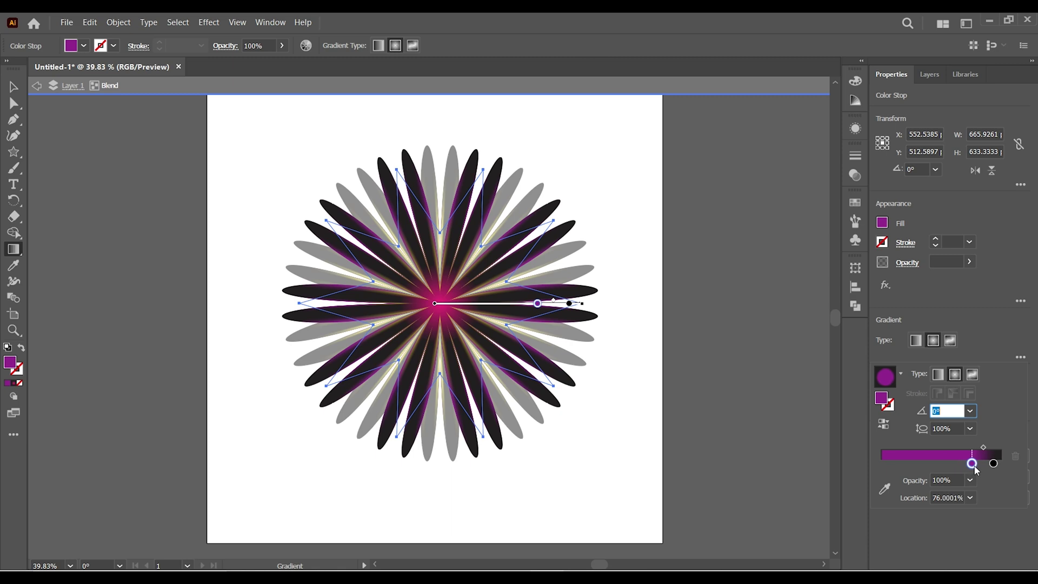
click(38, 86)
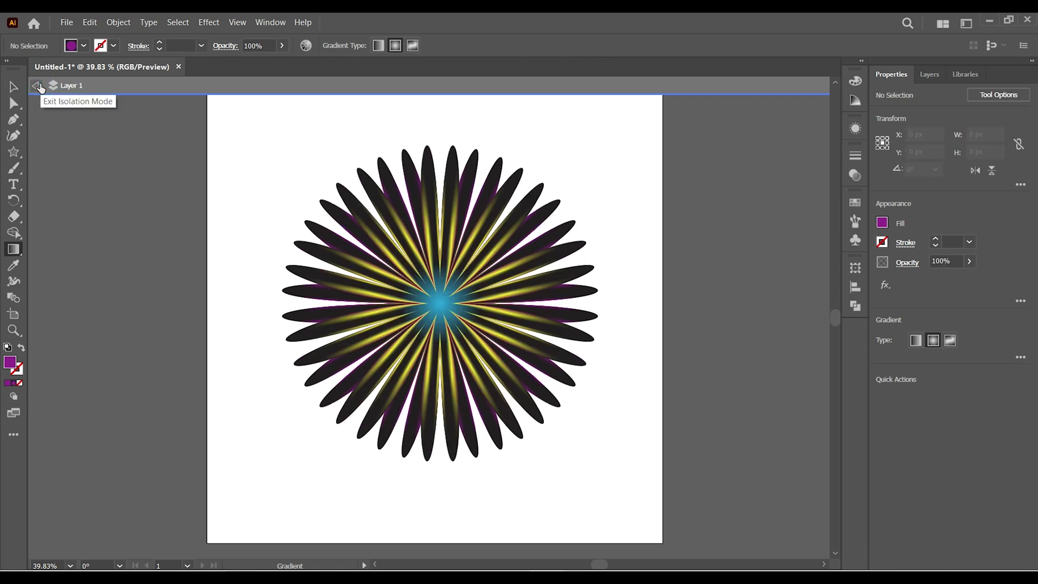
click(38, 86)
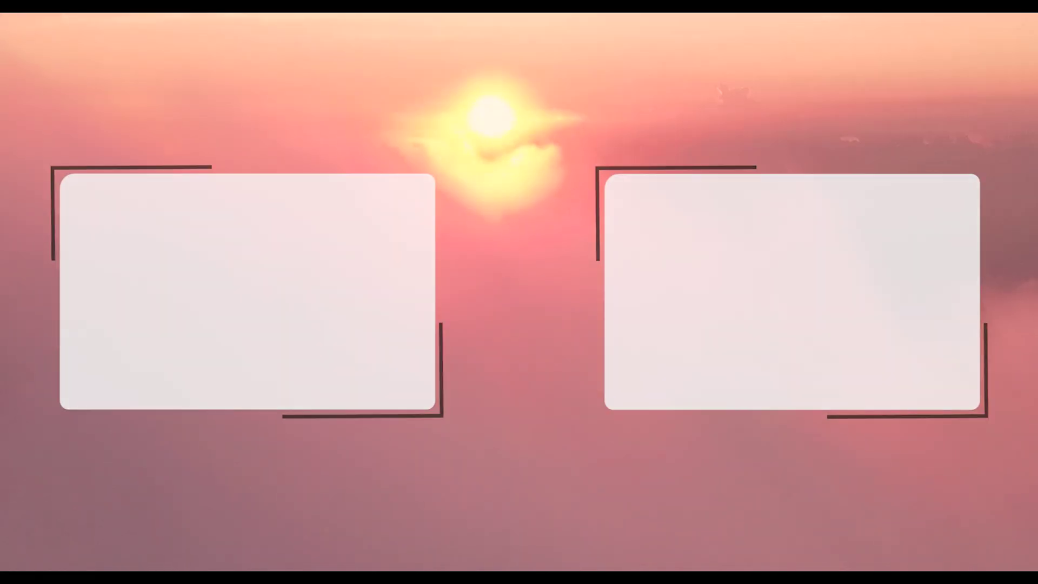